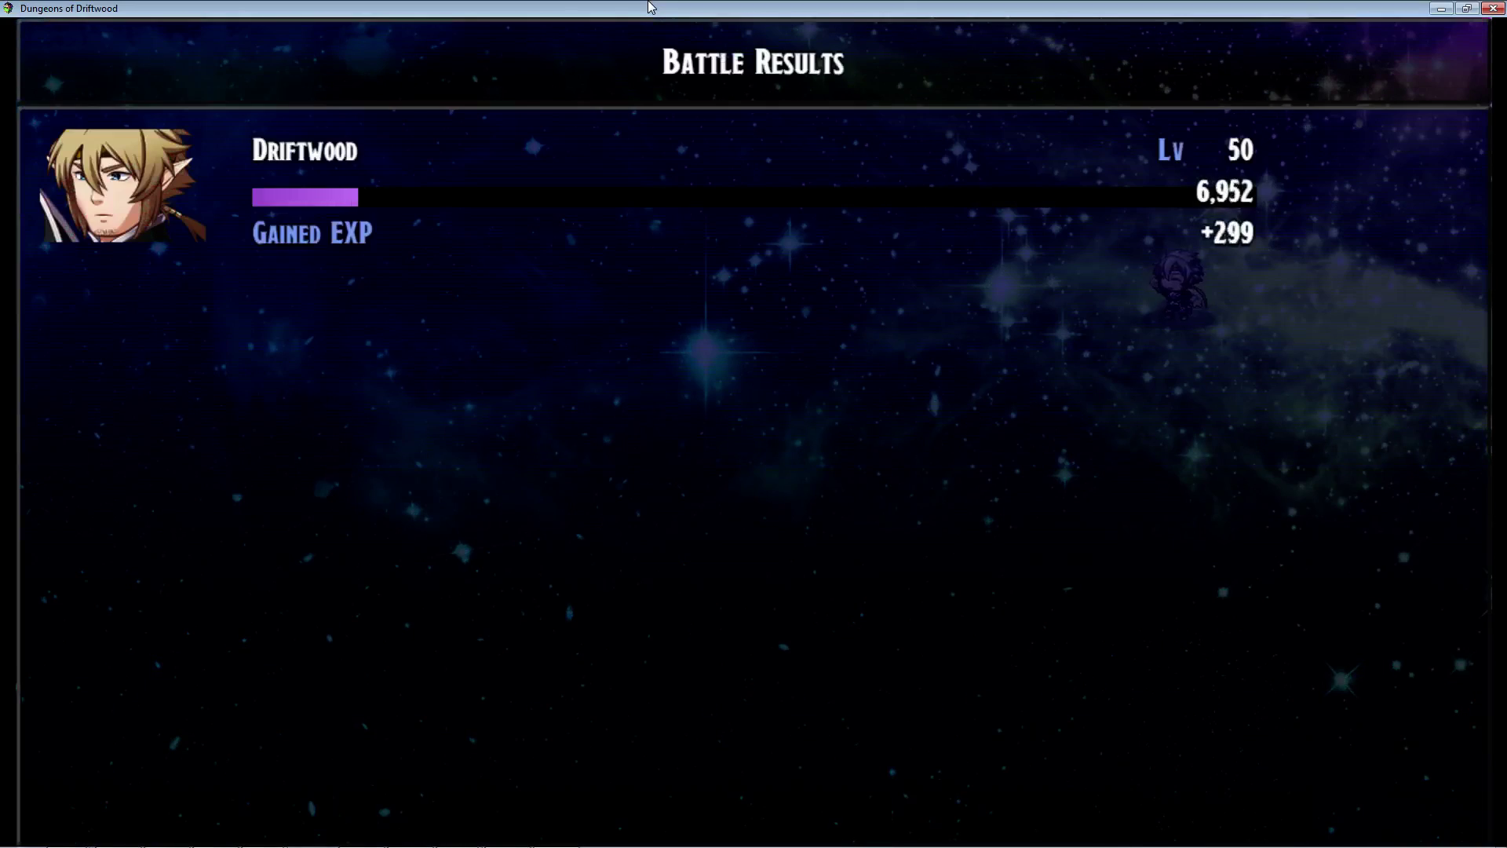
- Leave the battle results and start the Maneater Lv20 boss fight with a GreatSword Attack
key("Return")
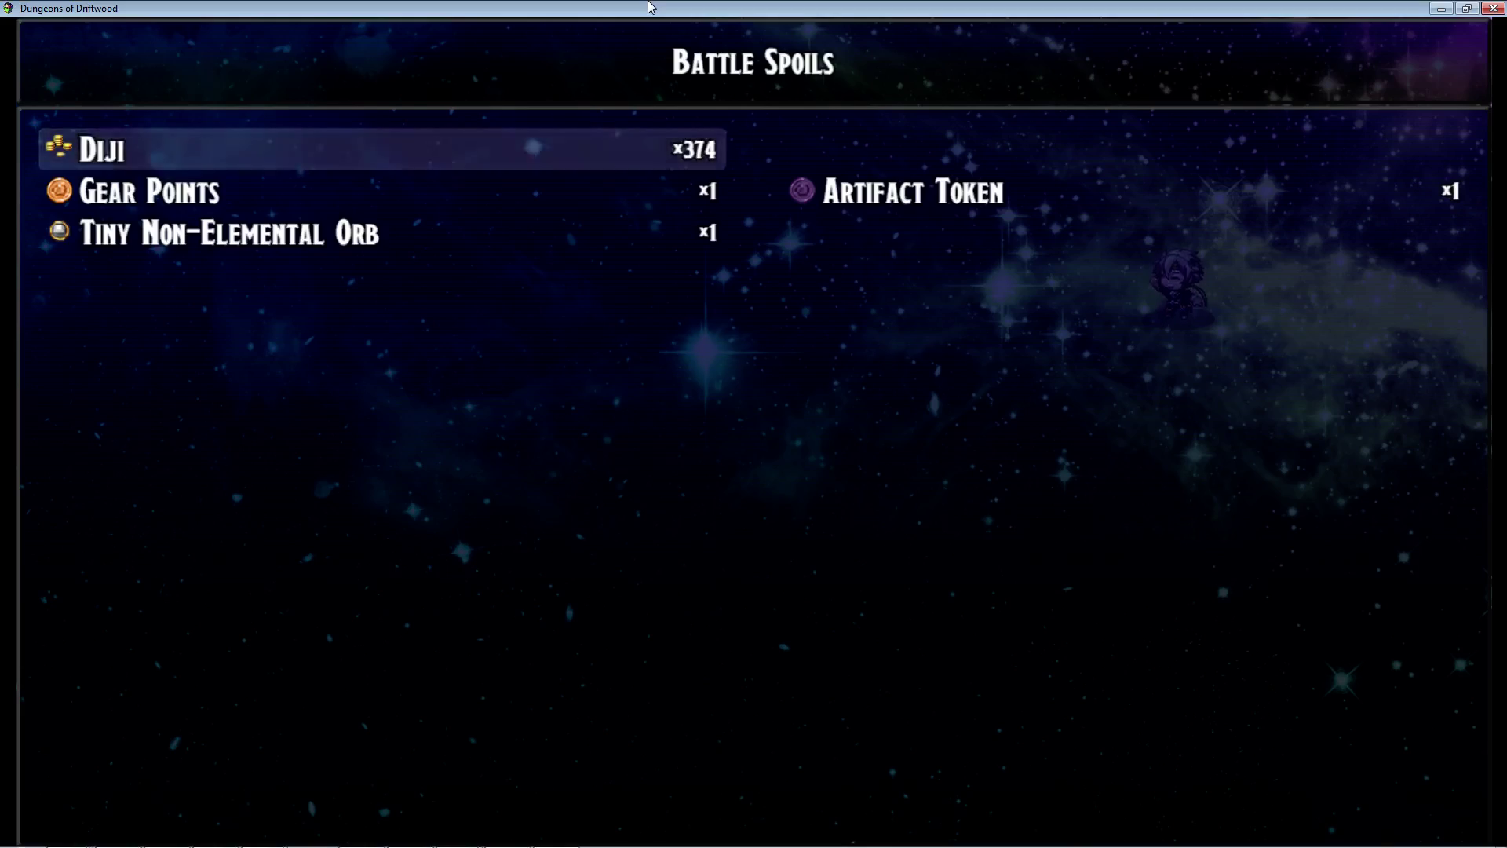
key("Return")
key("Down")
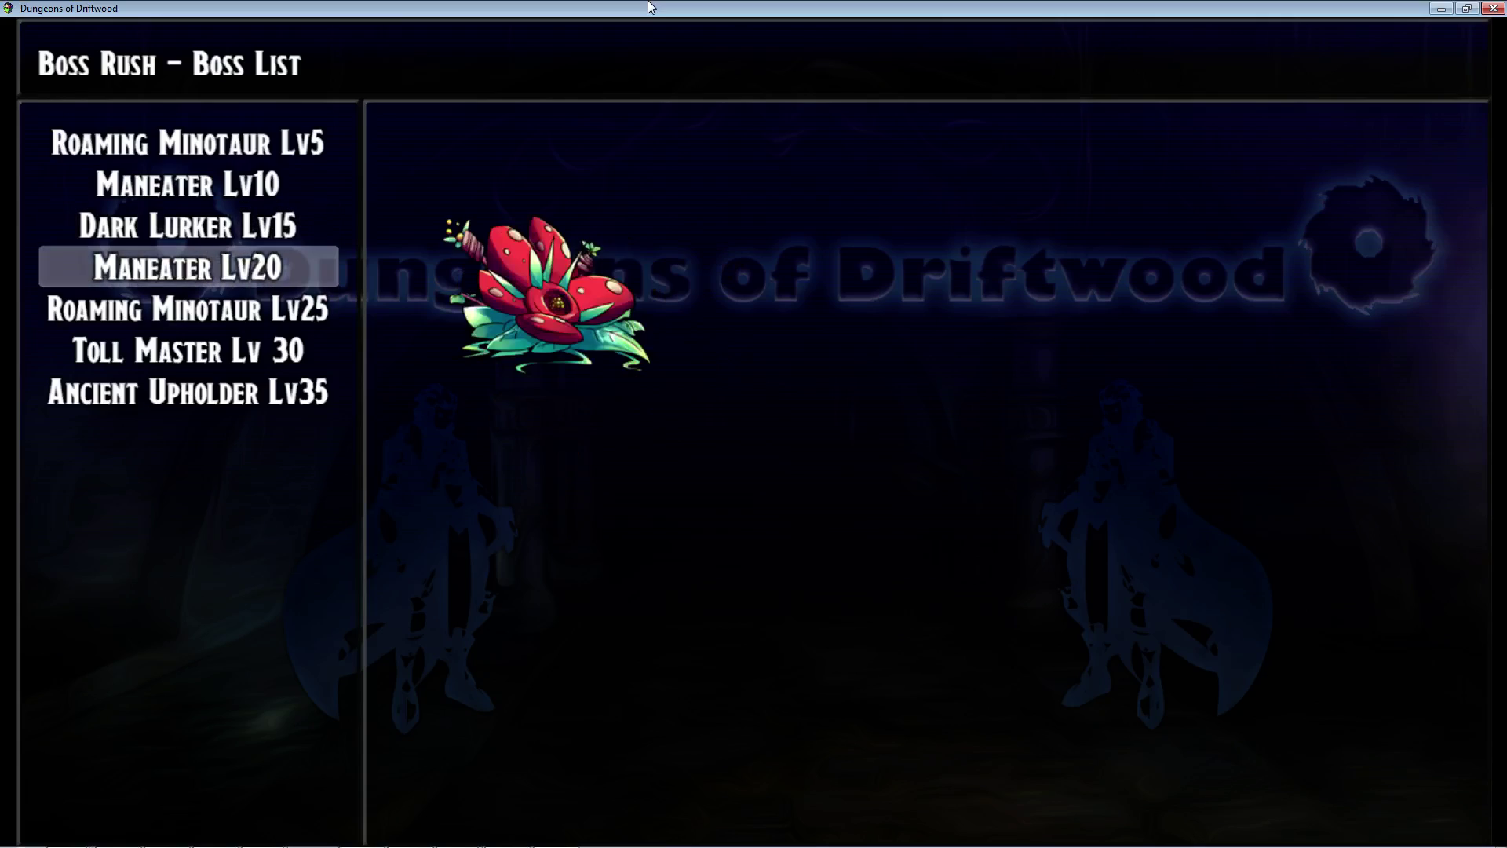
key("Return")
key("Return")
key("Return")
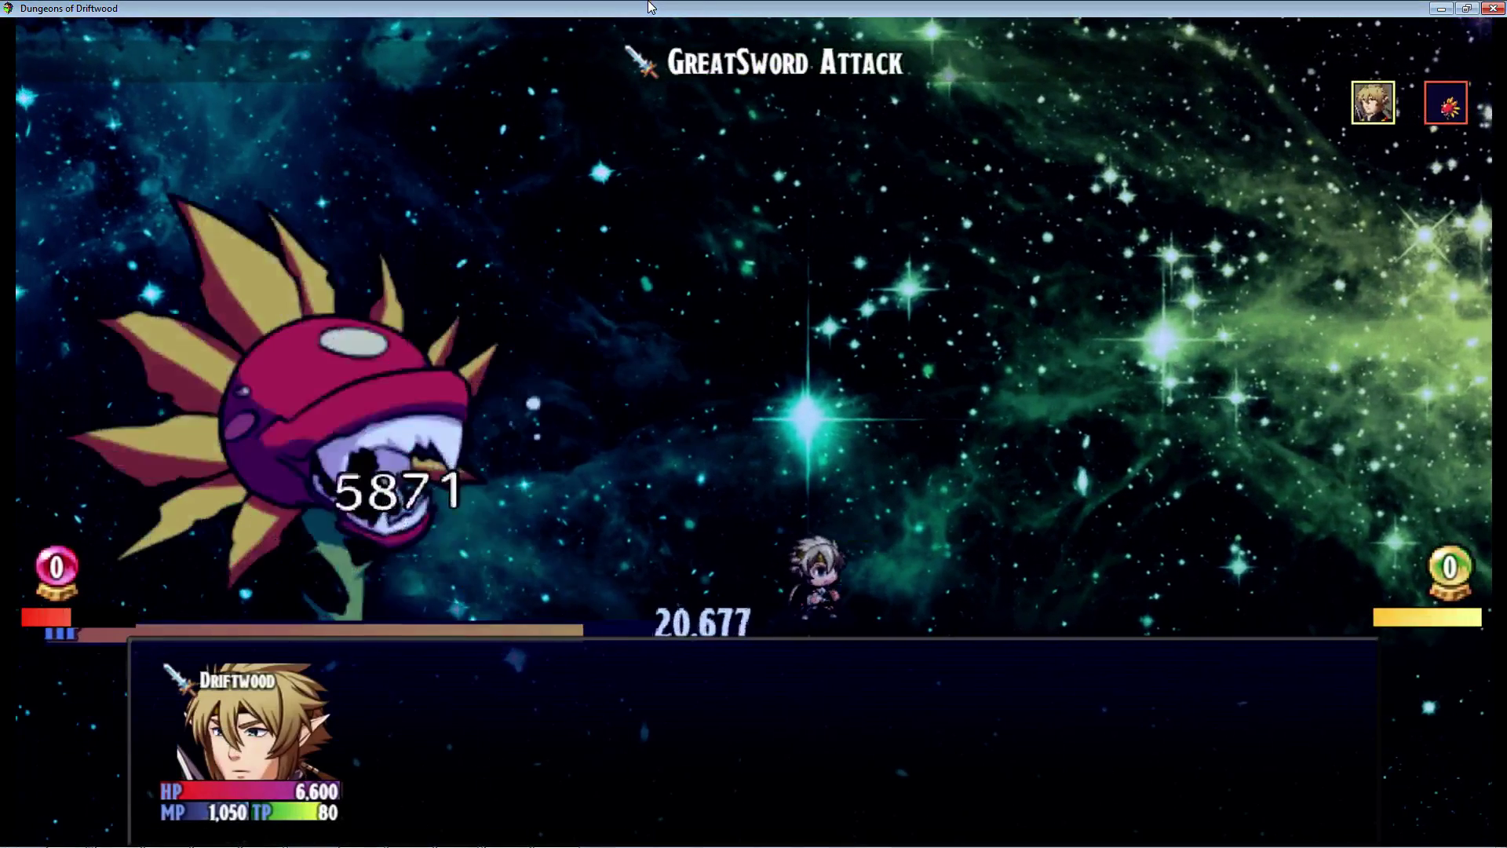
- Use the Fire Beam limit burst on the Maneater
key("Down")
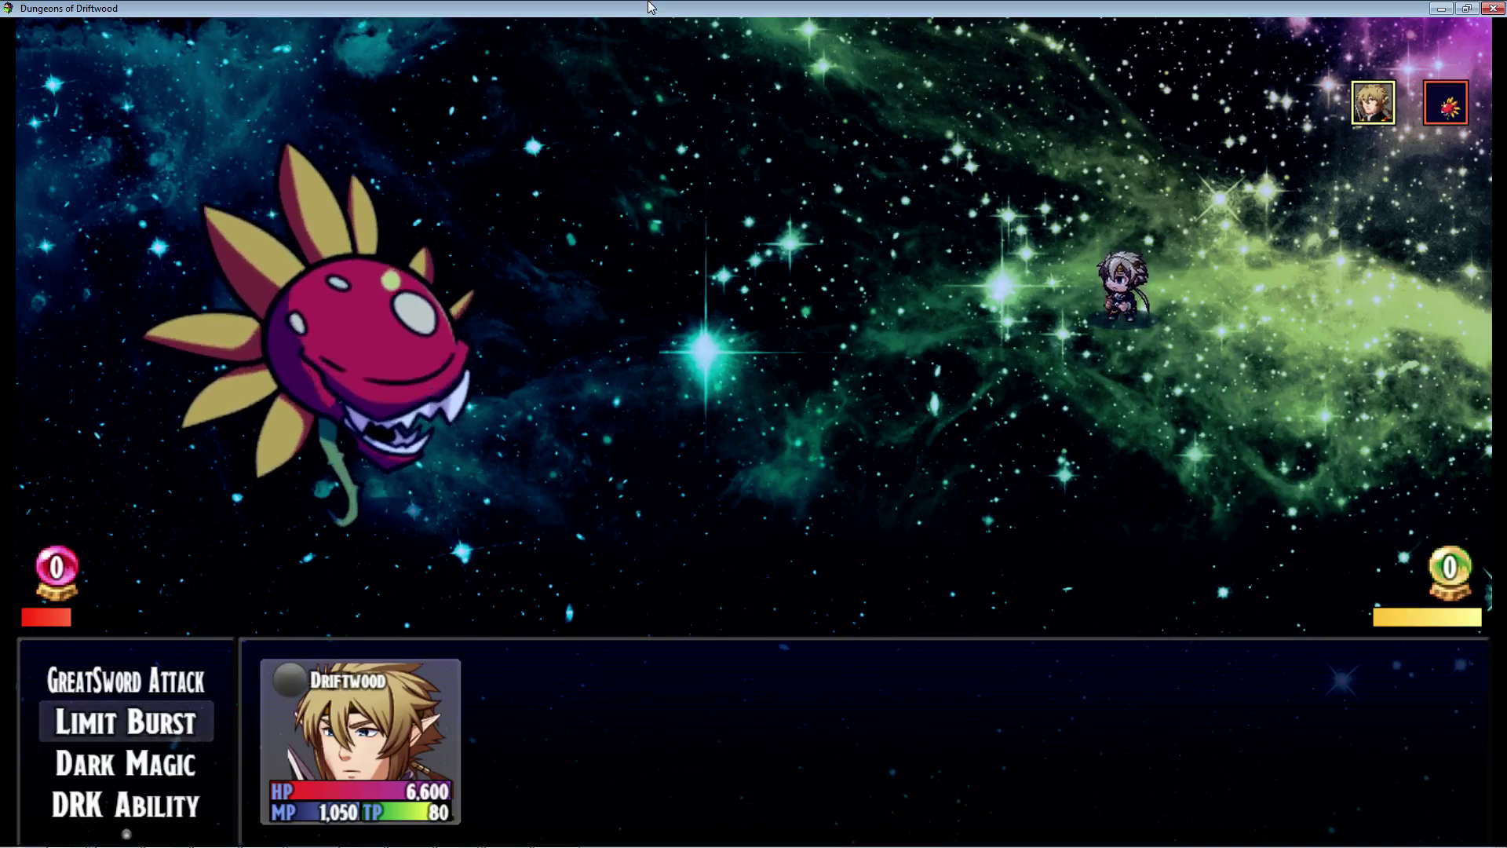
key("Return")
key("Down")
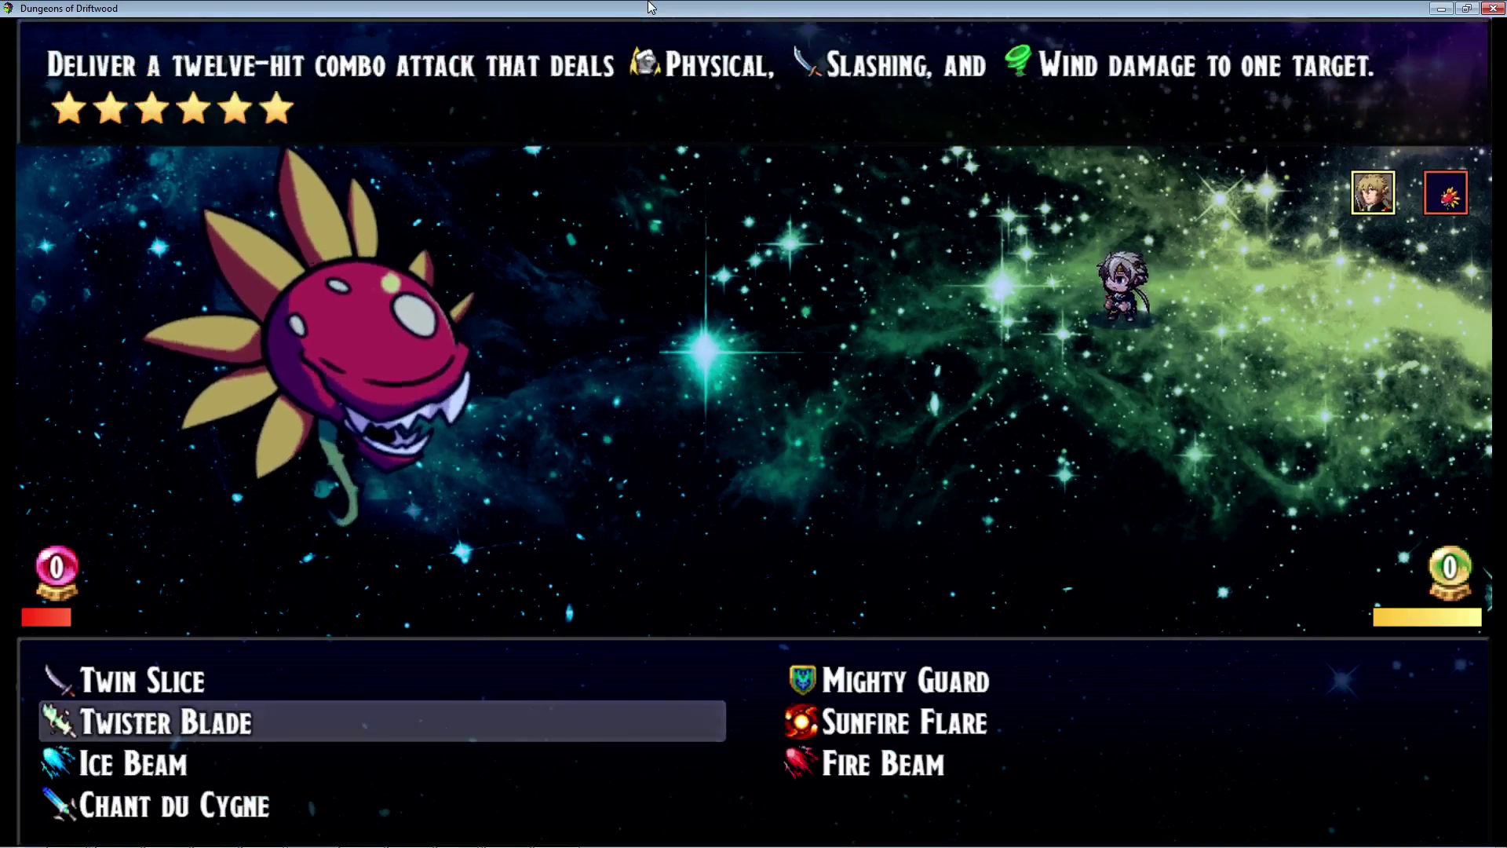
key("Right")
key("Down")
key("Return")
key("Return")
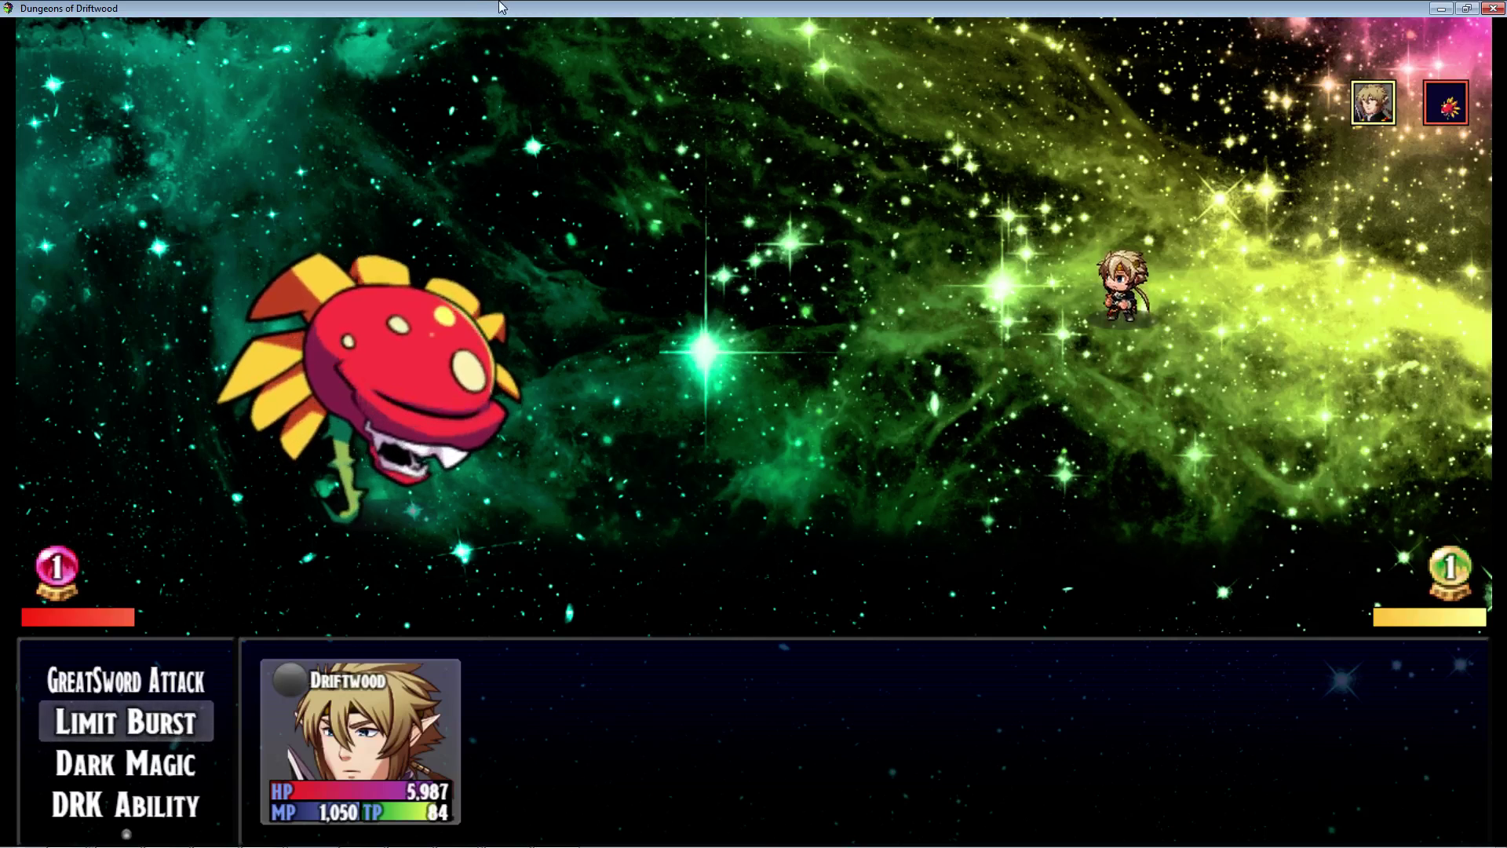
- Look through the available Limit Burst skills and their descriptions, then return to the battle commands
key("Return")
key("Left")
key("Down")
key("Up")
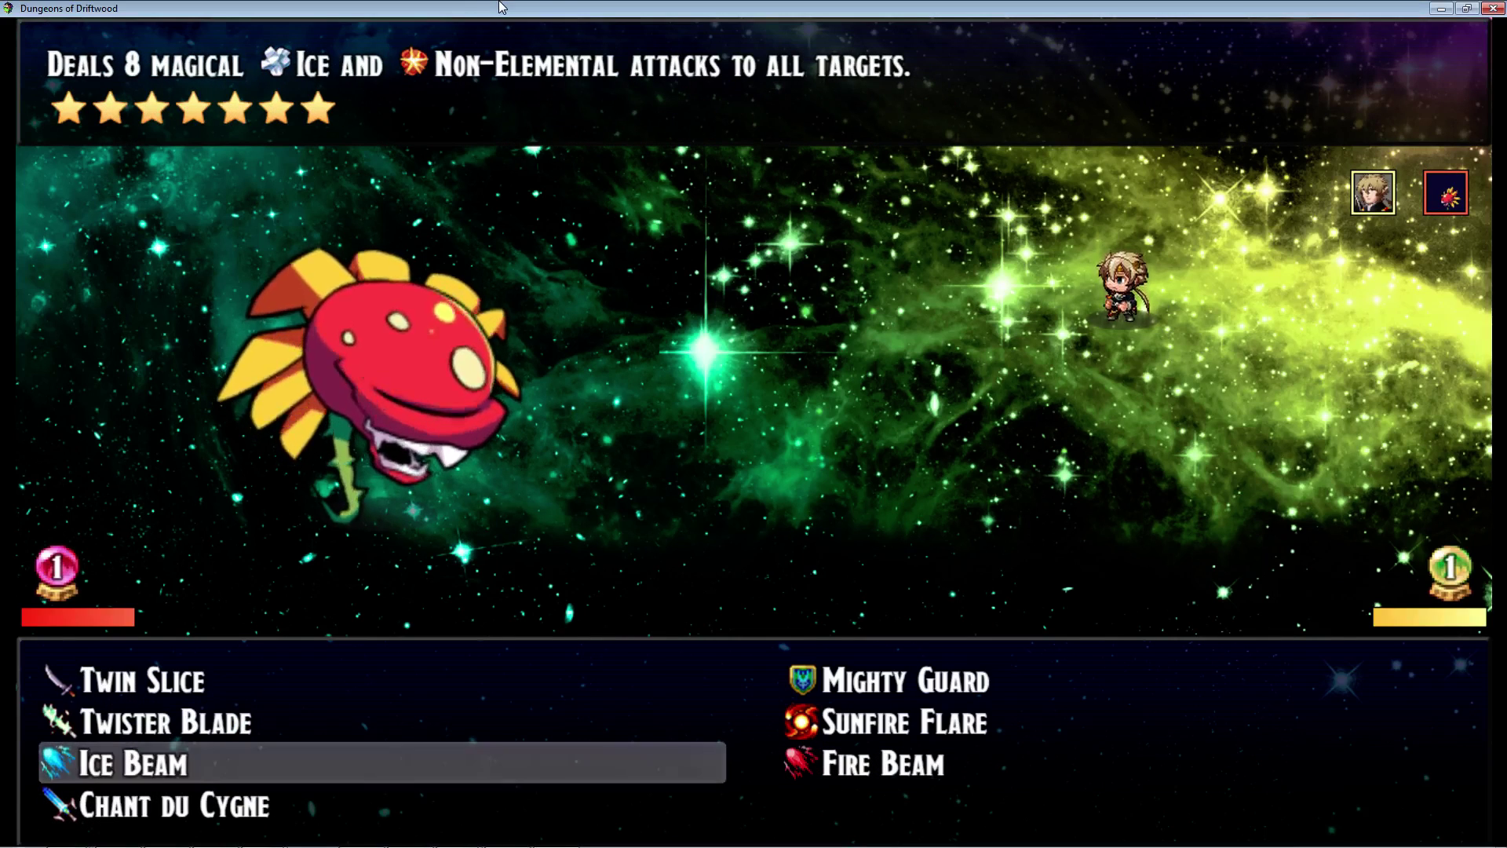
key("Right")
key("Left")
key("Up")
key("Right")
key("Down")
key("Left")
key("Down")
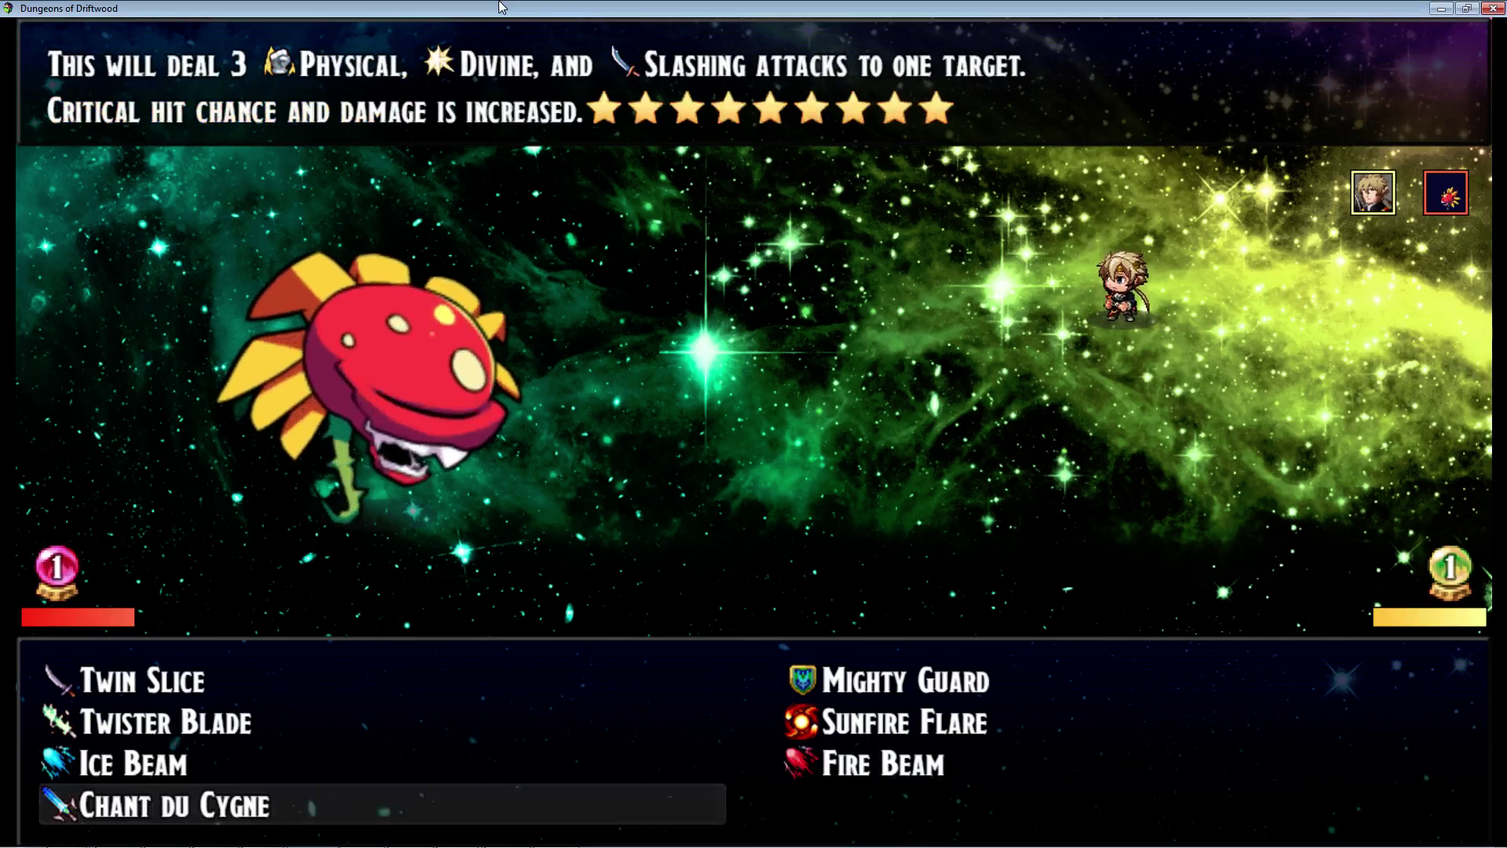
key("Up")
key("Escape")
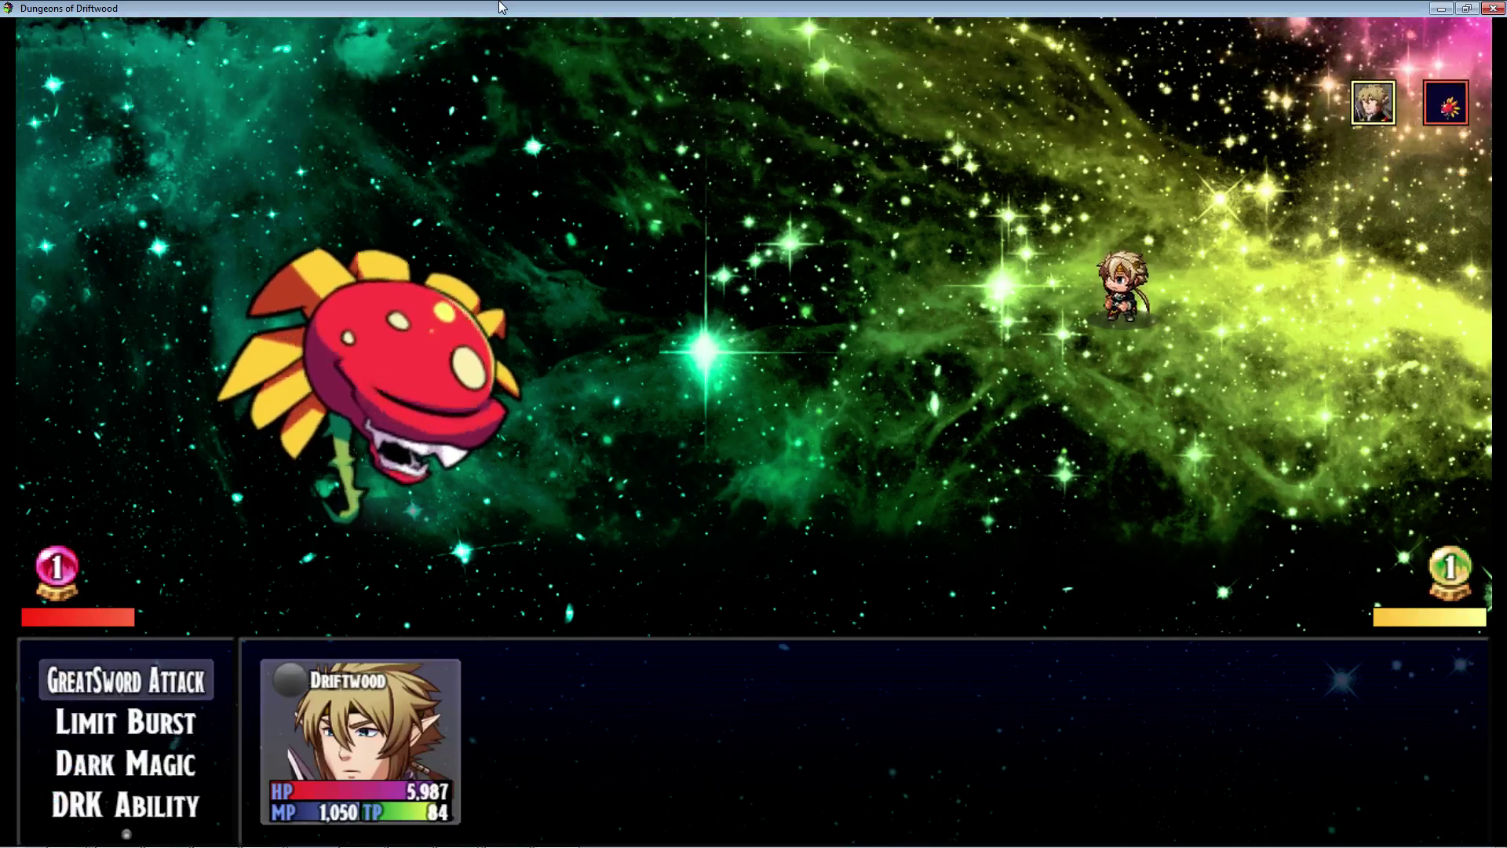
- Finish the Maneater fight with a GreatSword Attack and close the playtest
key("Return")
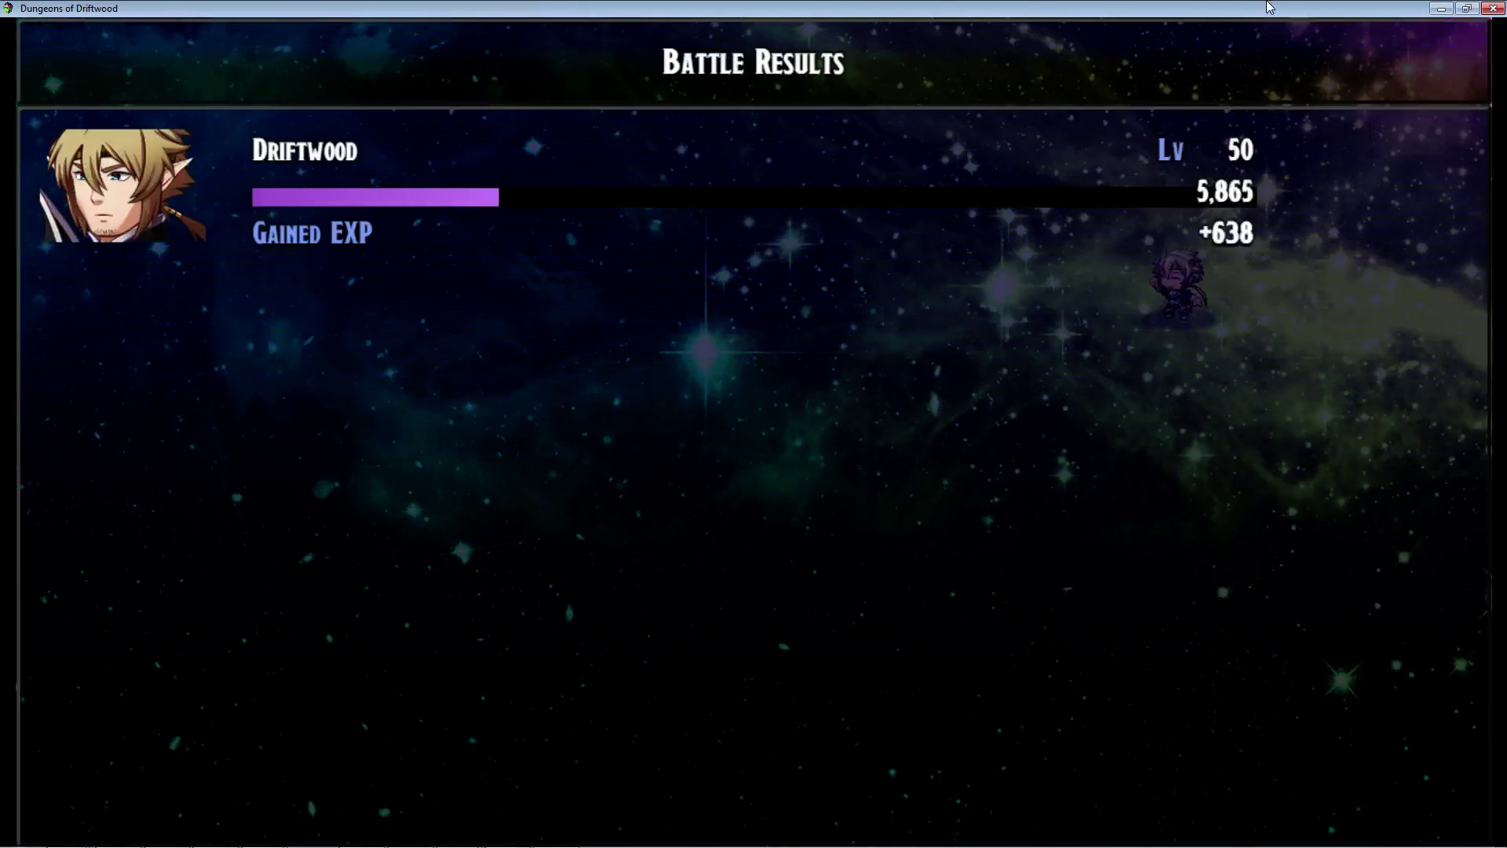
left_click(1492, 9)
- Open the settings of the SOUL_MV Boss Rush plugin in the Plugin Manager
left_click(641, 55)
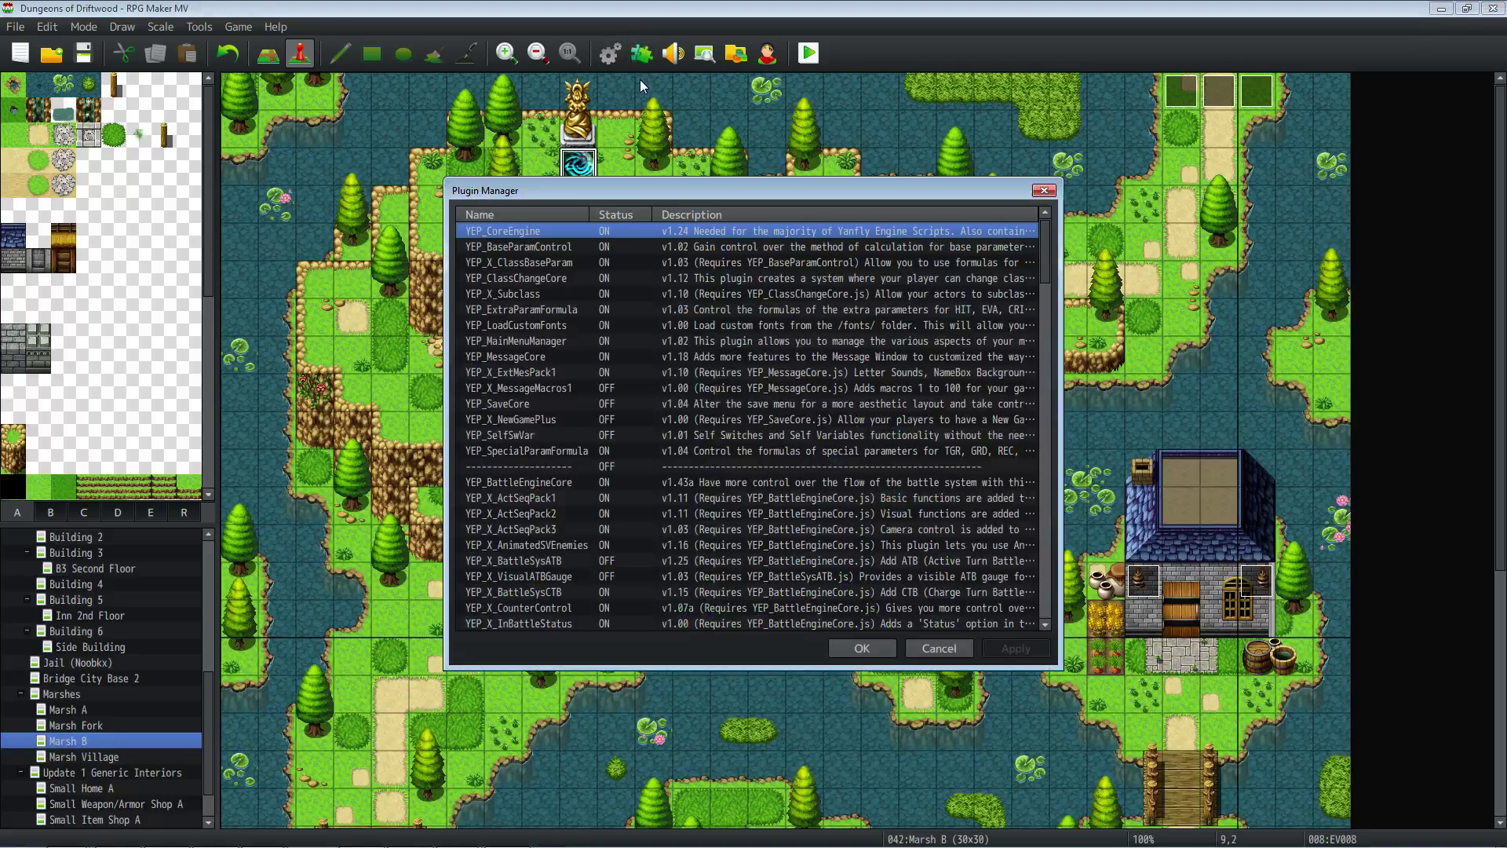
left_click_drag(1045, 239, 1045, 624)
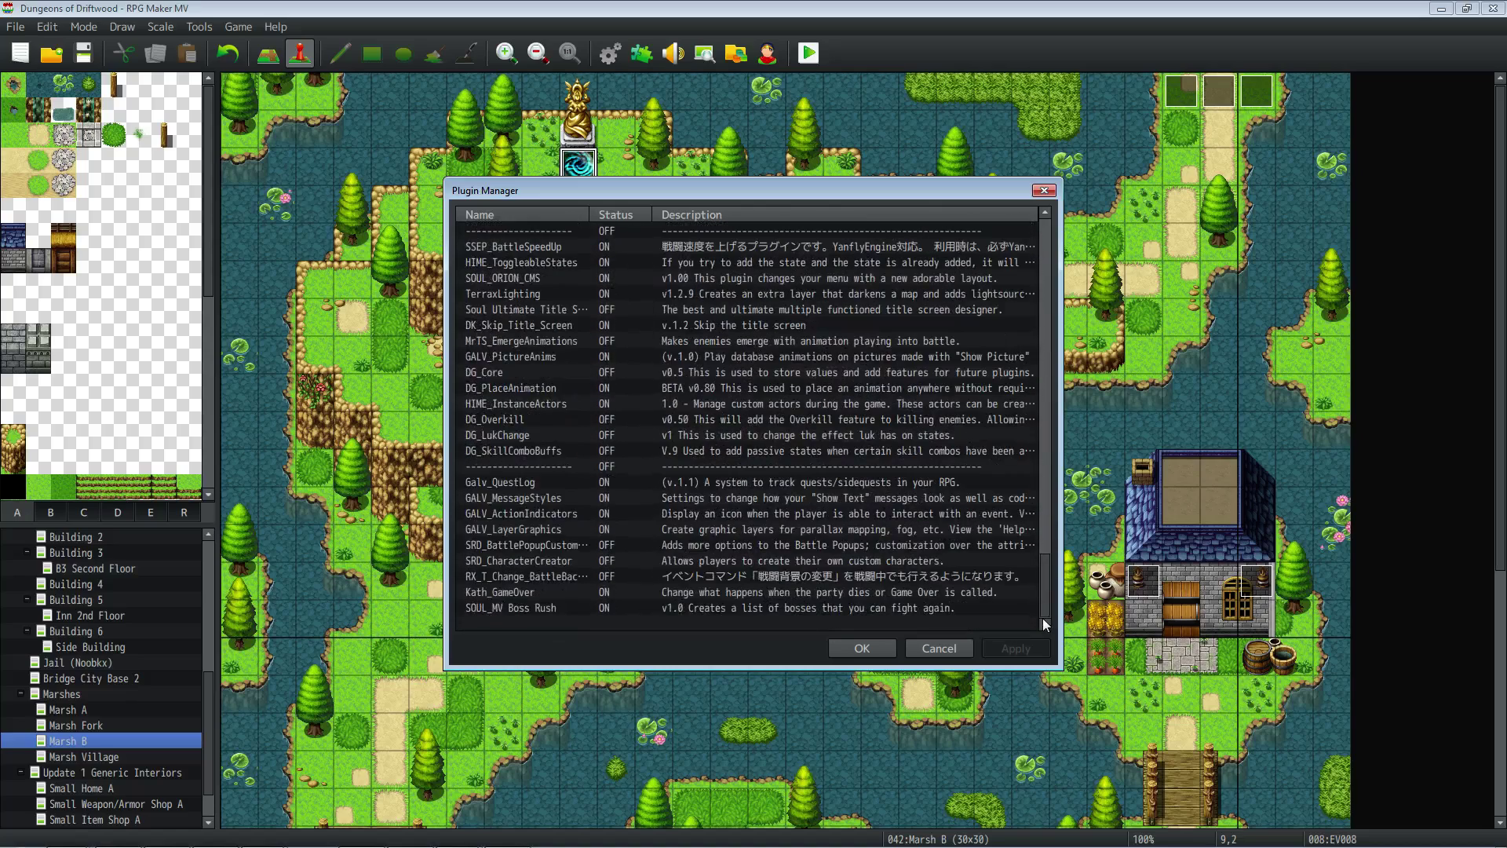
left_click(506, 609)
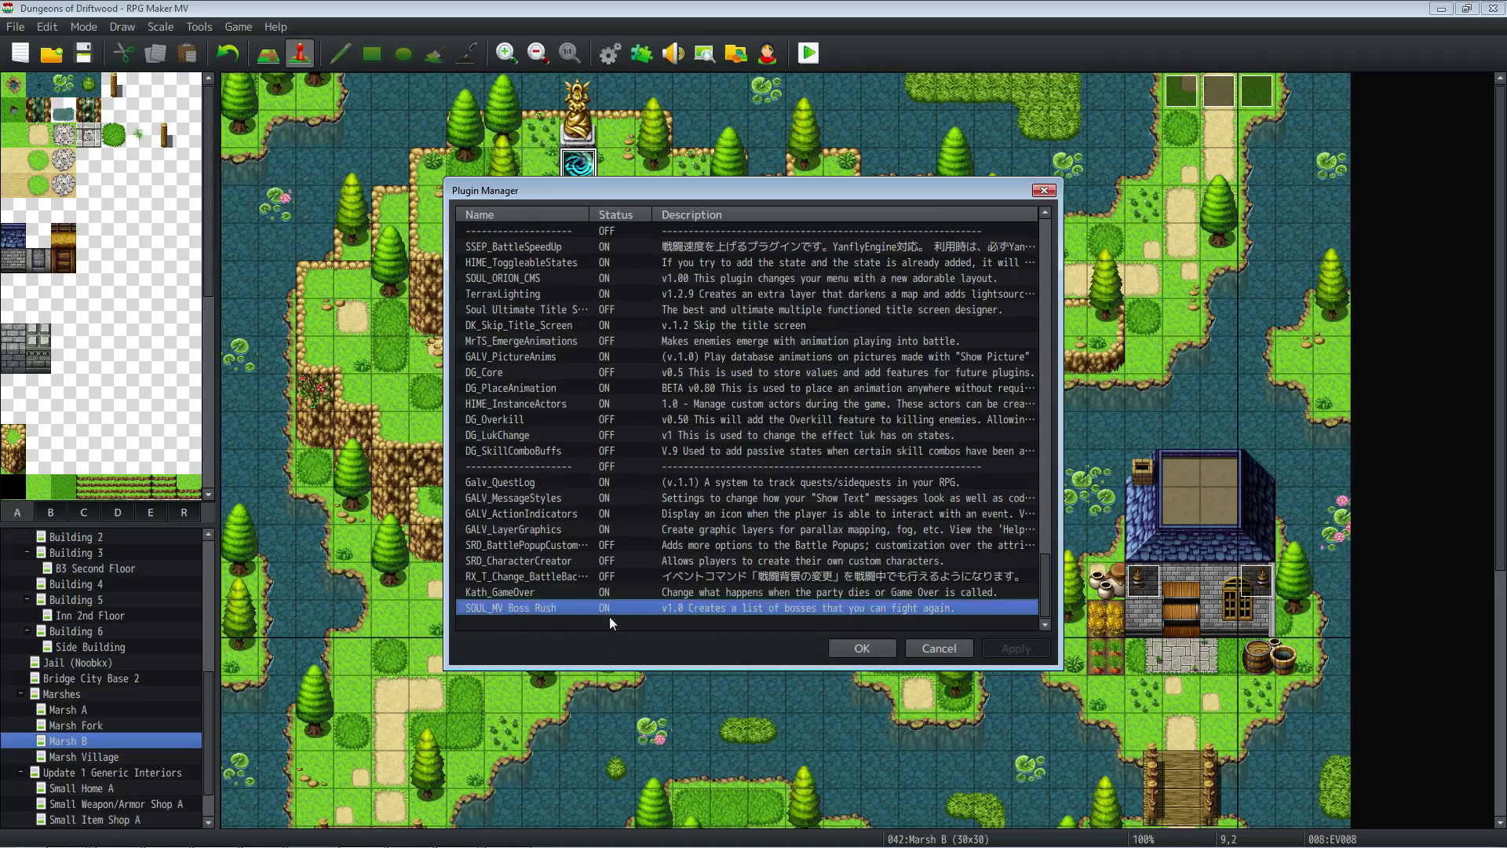
double_click(649, 604)
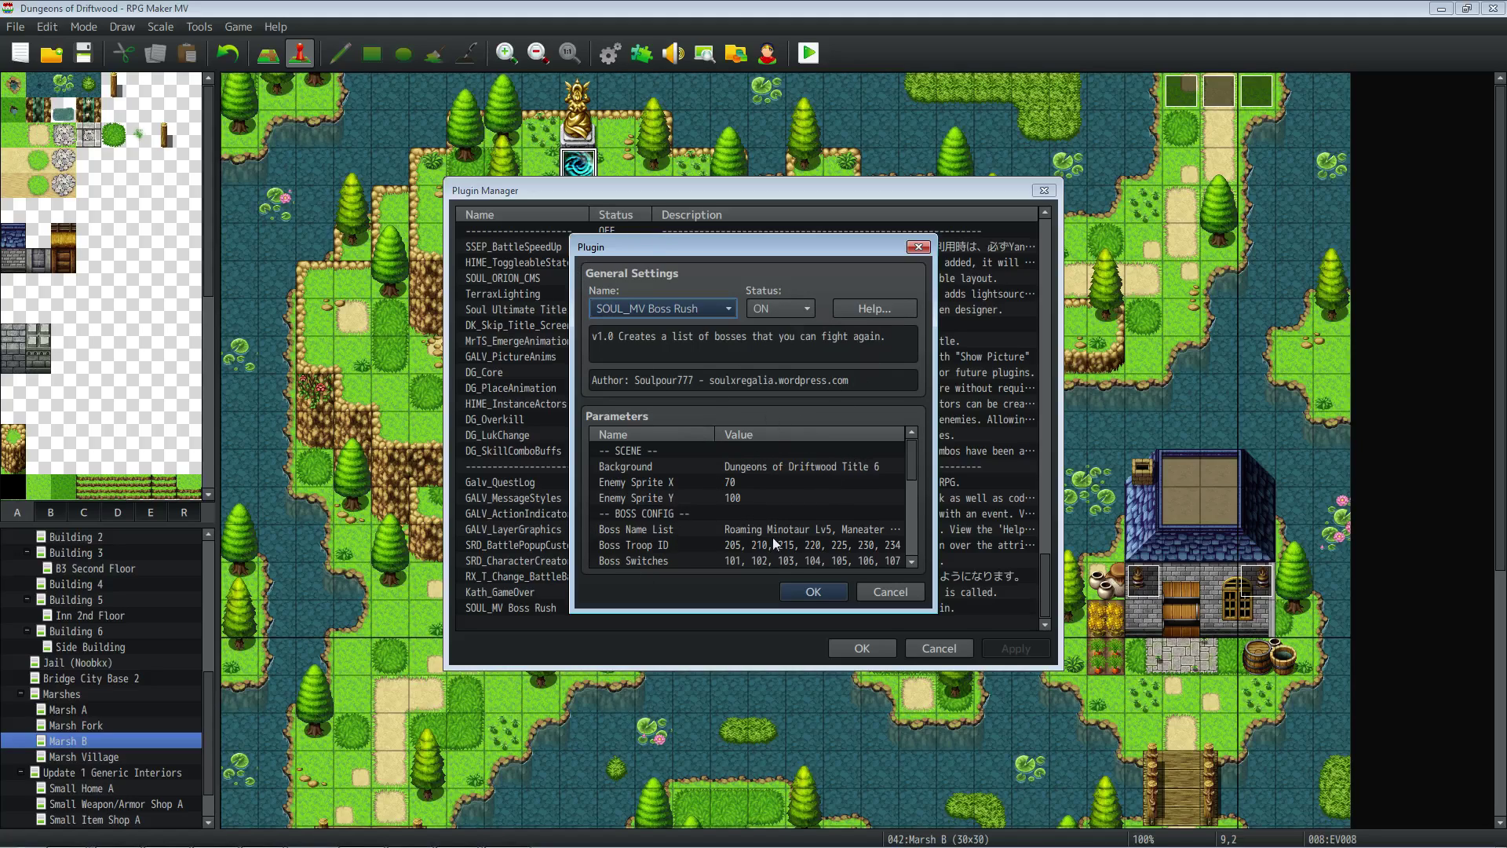
- Read through the Boss Rush plugin's help text and close it
left_click(873, 309)
left_click_drag(971, 307, 955, 555)
left_click(917, 576)
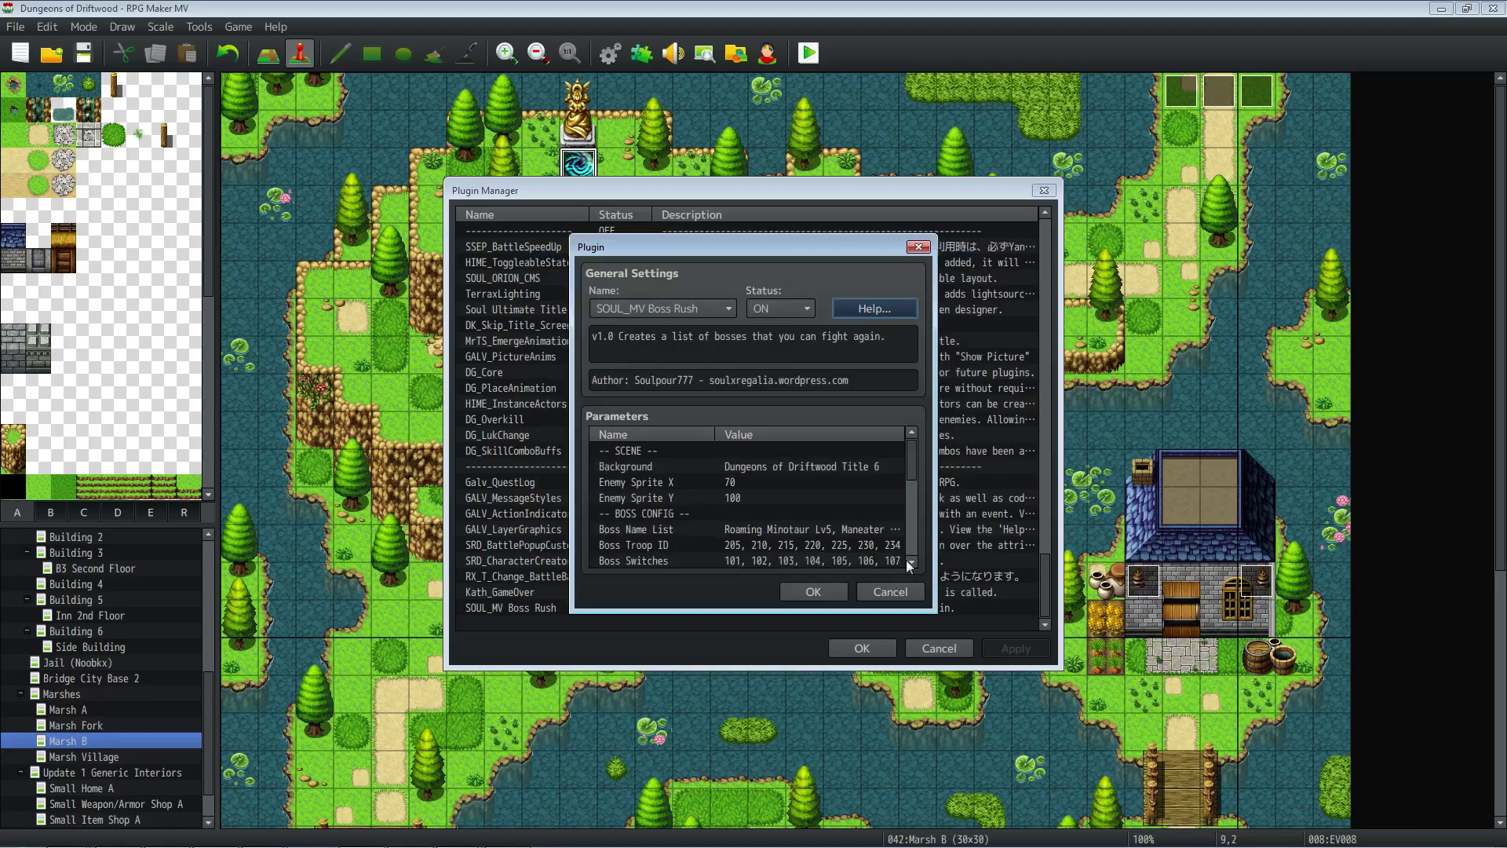
- Inspect the Background parameter of the boss rush scene and confirm it as Dungeons of Driftwood Title 6
left_click(718, 465)
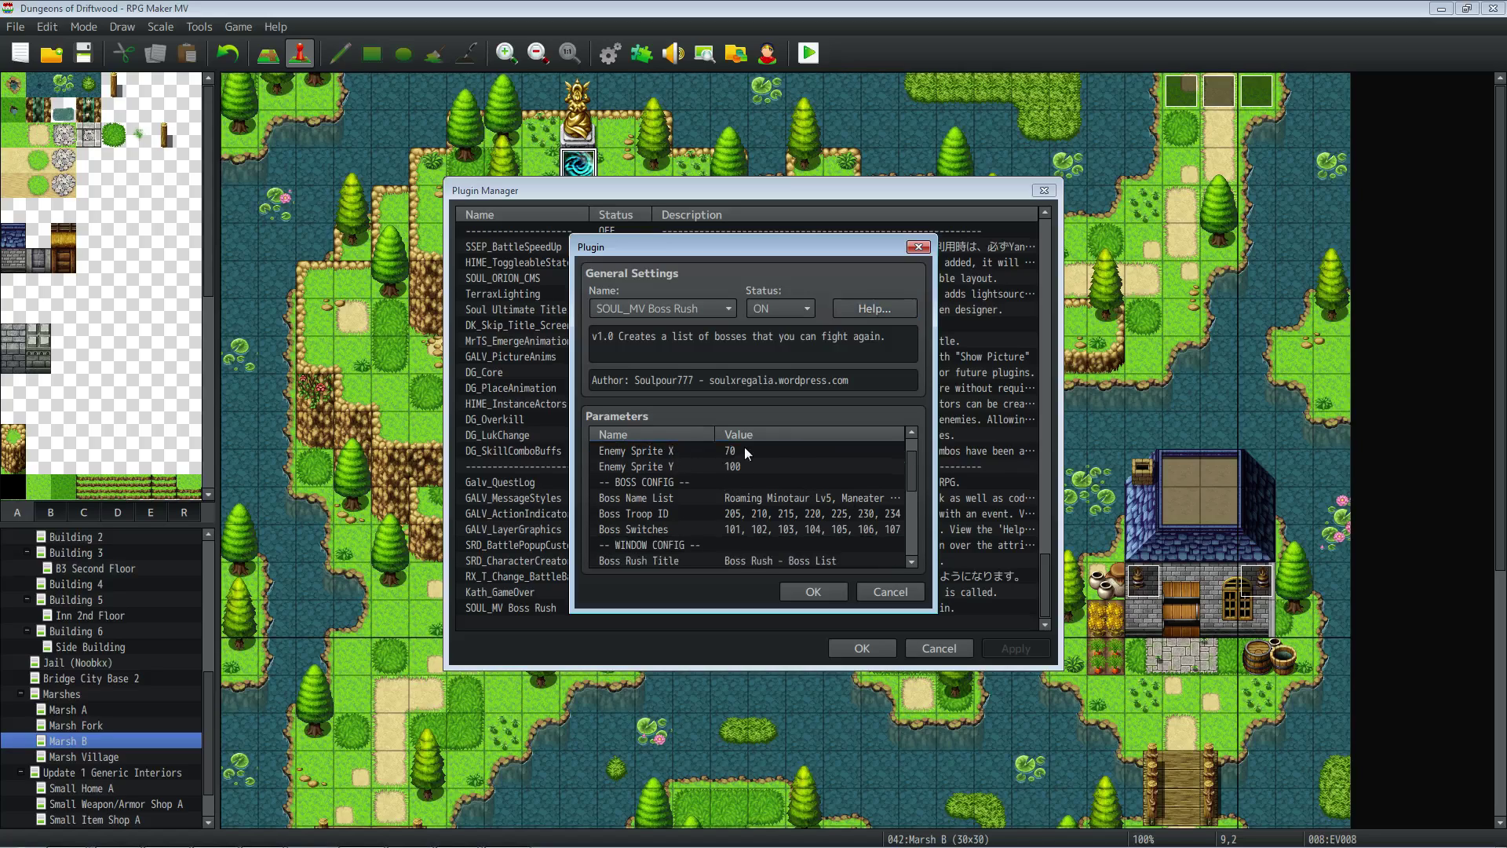
double_click(709, 468)
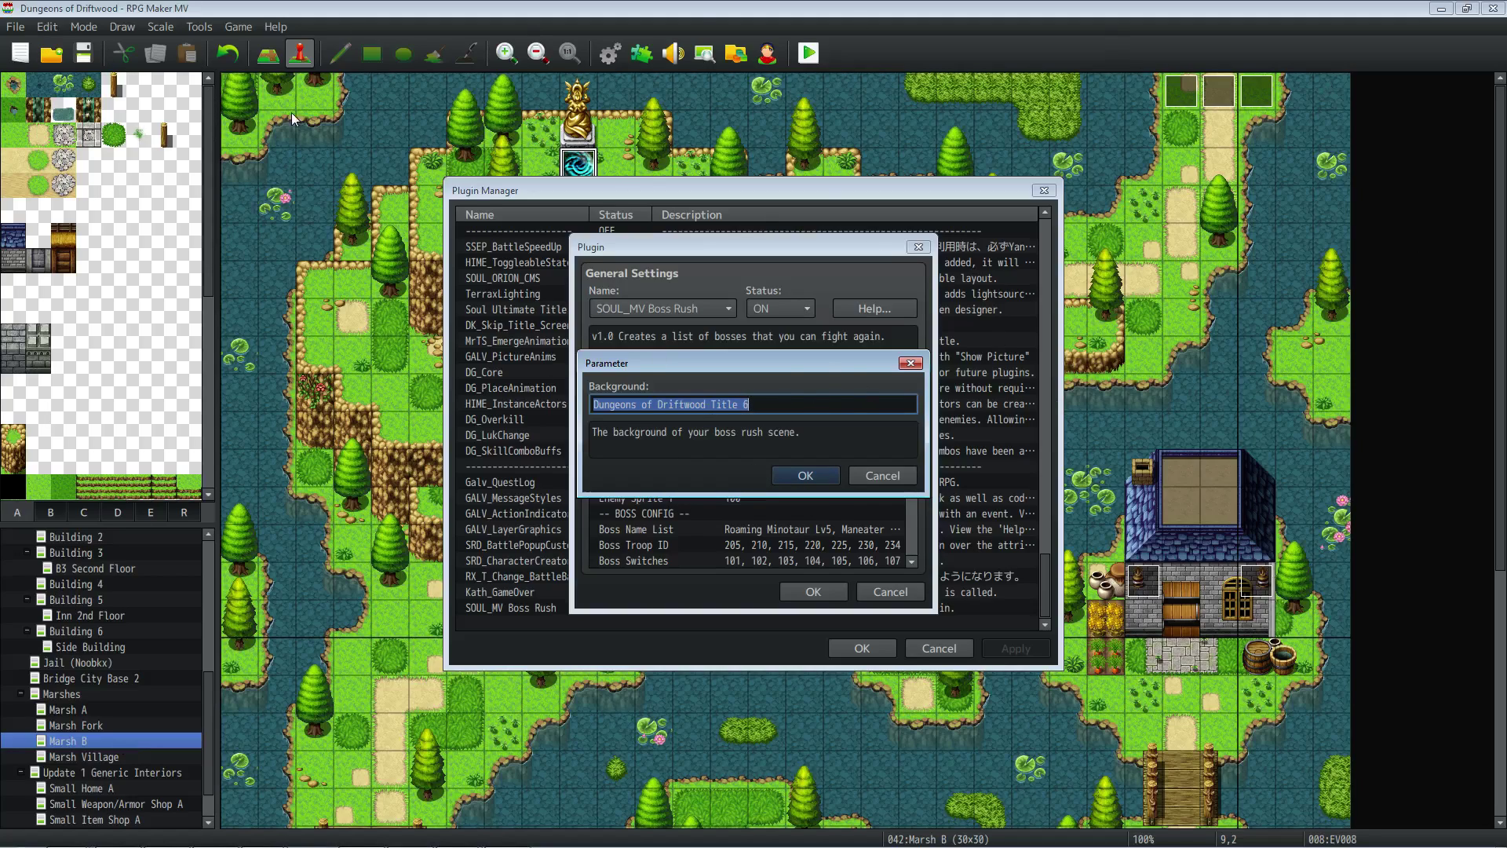
left_click_drag(748, 405, 528, 411)
left_click(807, 476)
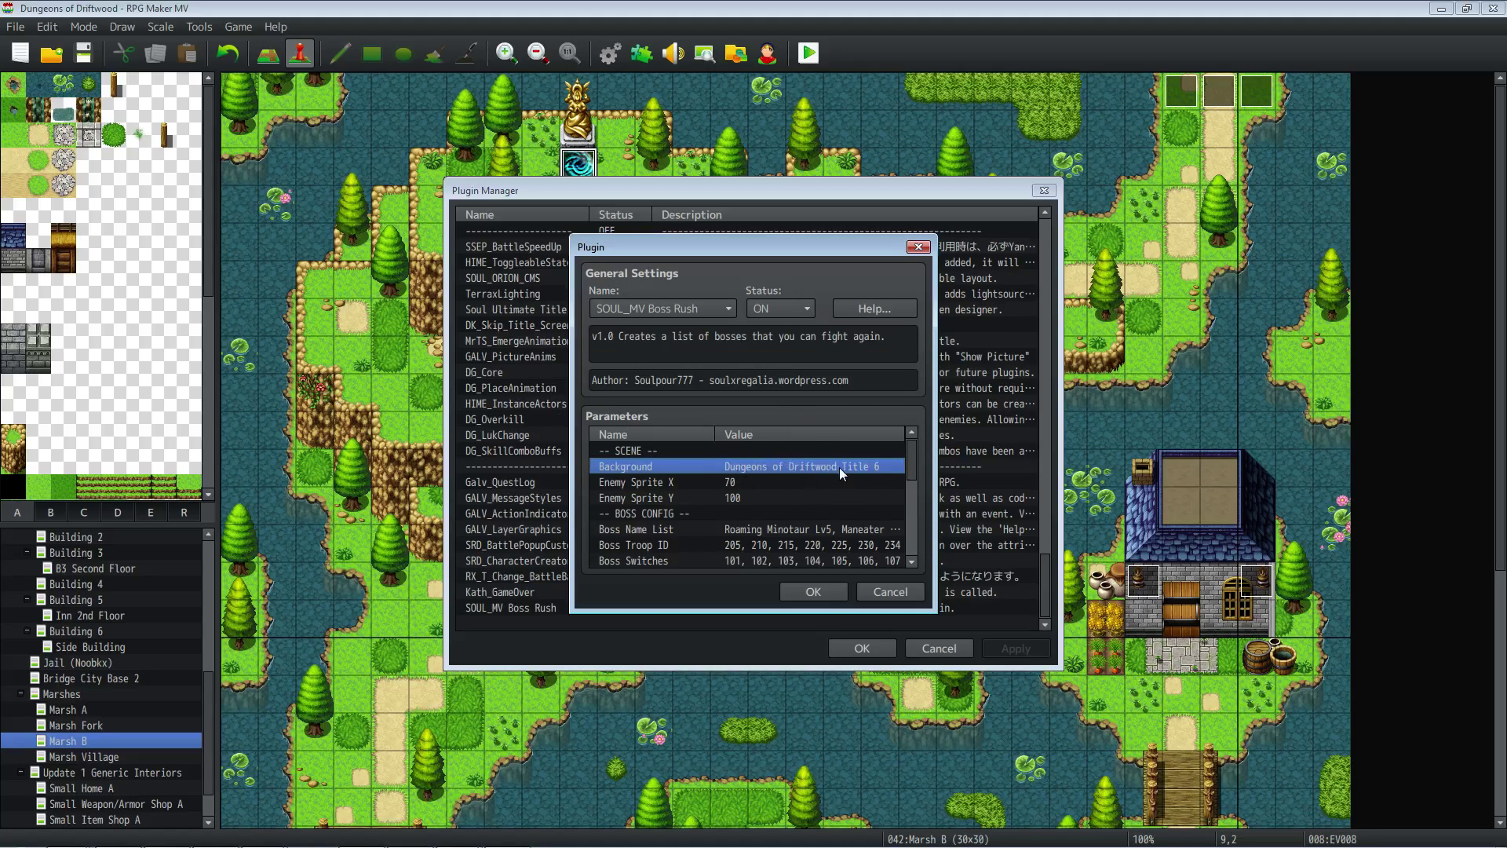
- Examine the Enemy Sprite X and Enemy Sprite Y parameters of the boss rush scene
left_click(719, 483)
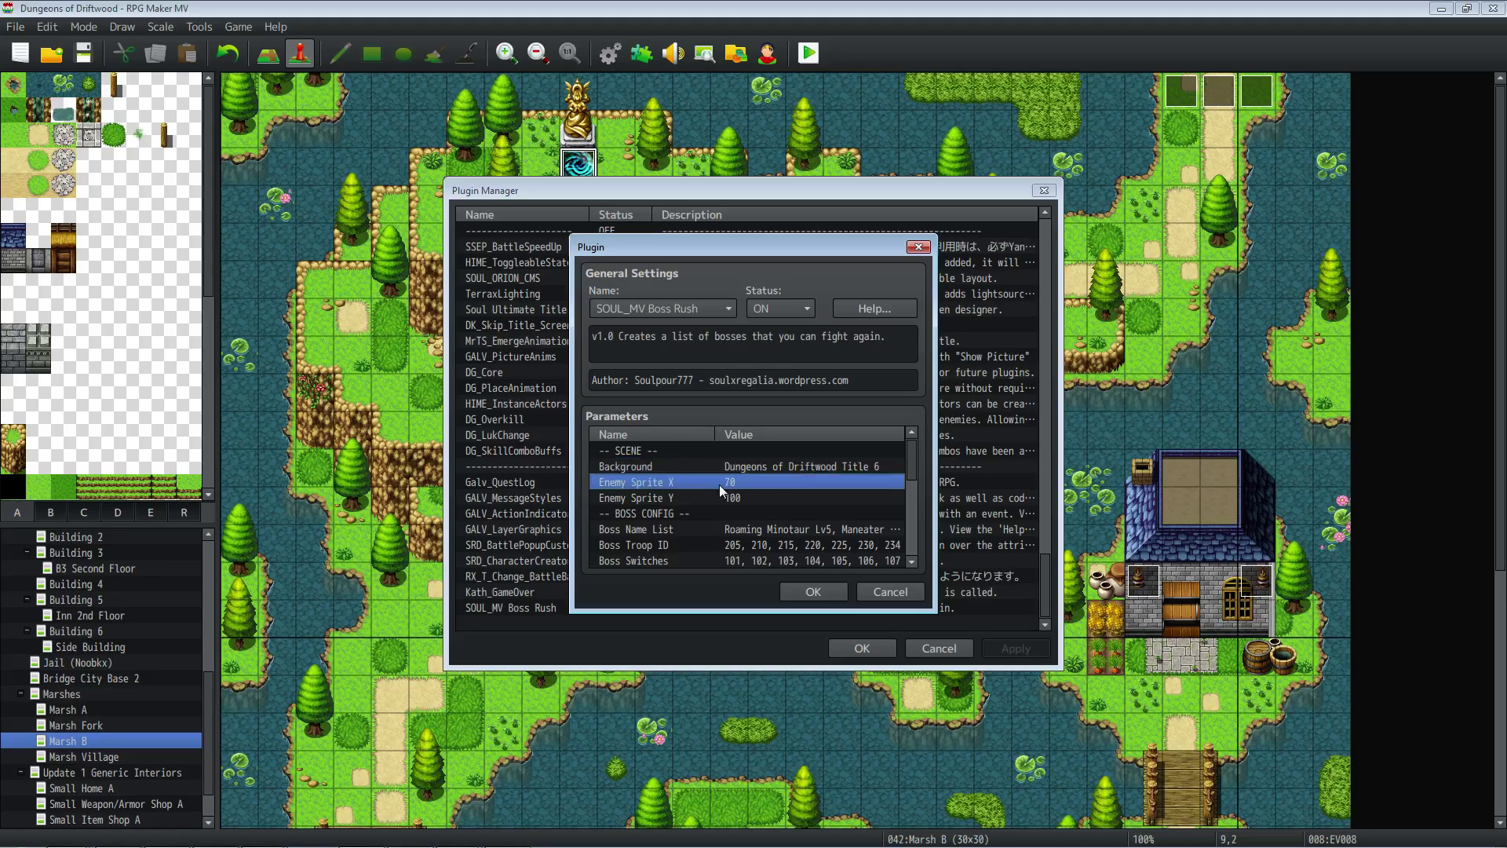
left_click(738, 497)
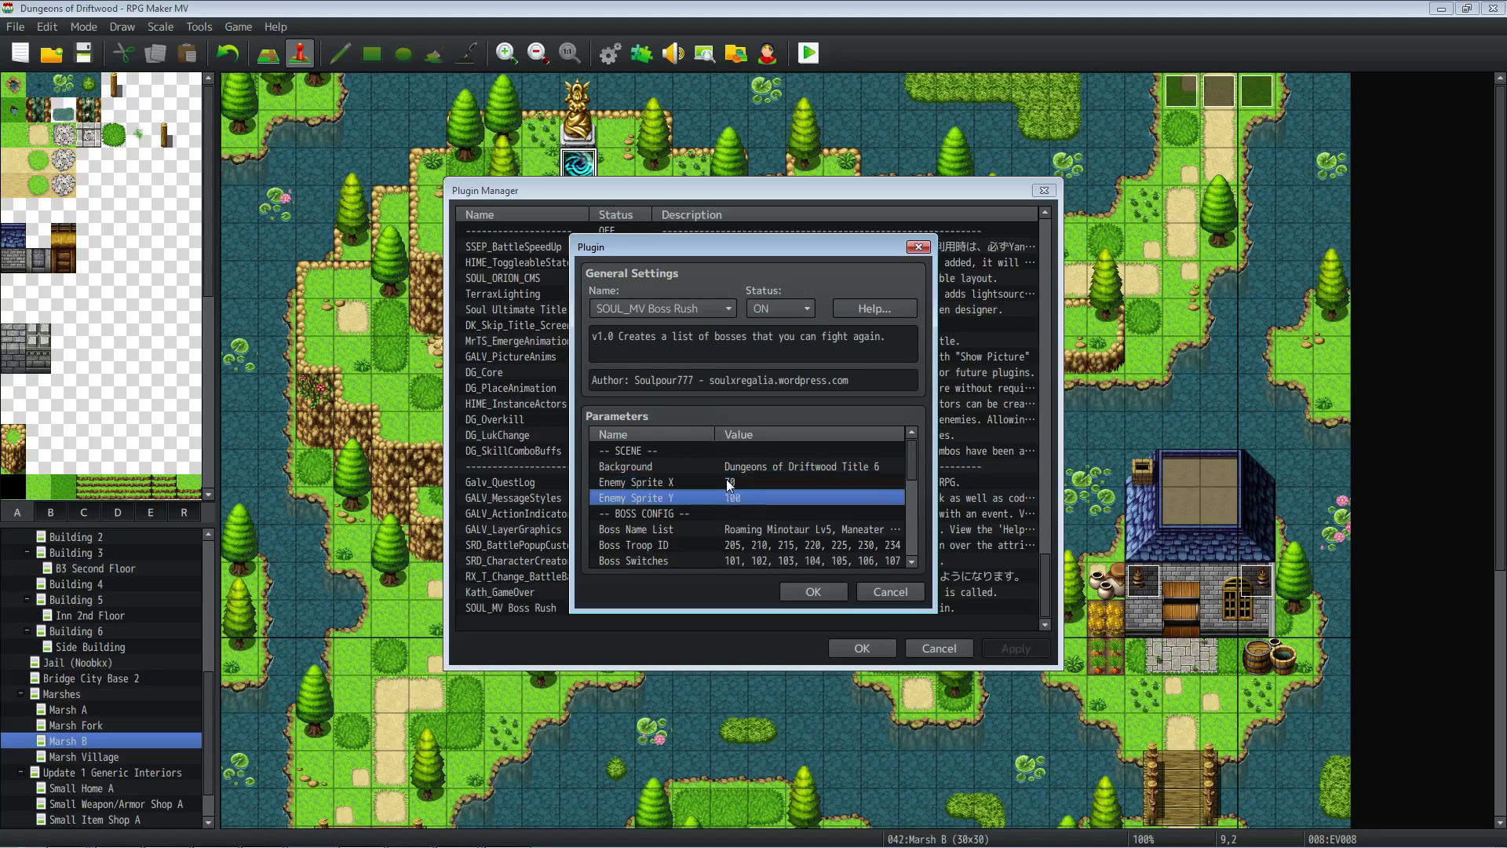
left_click(735, 487)
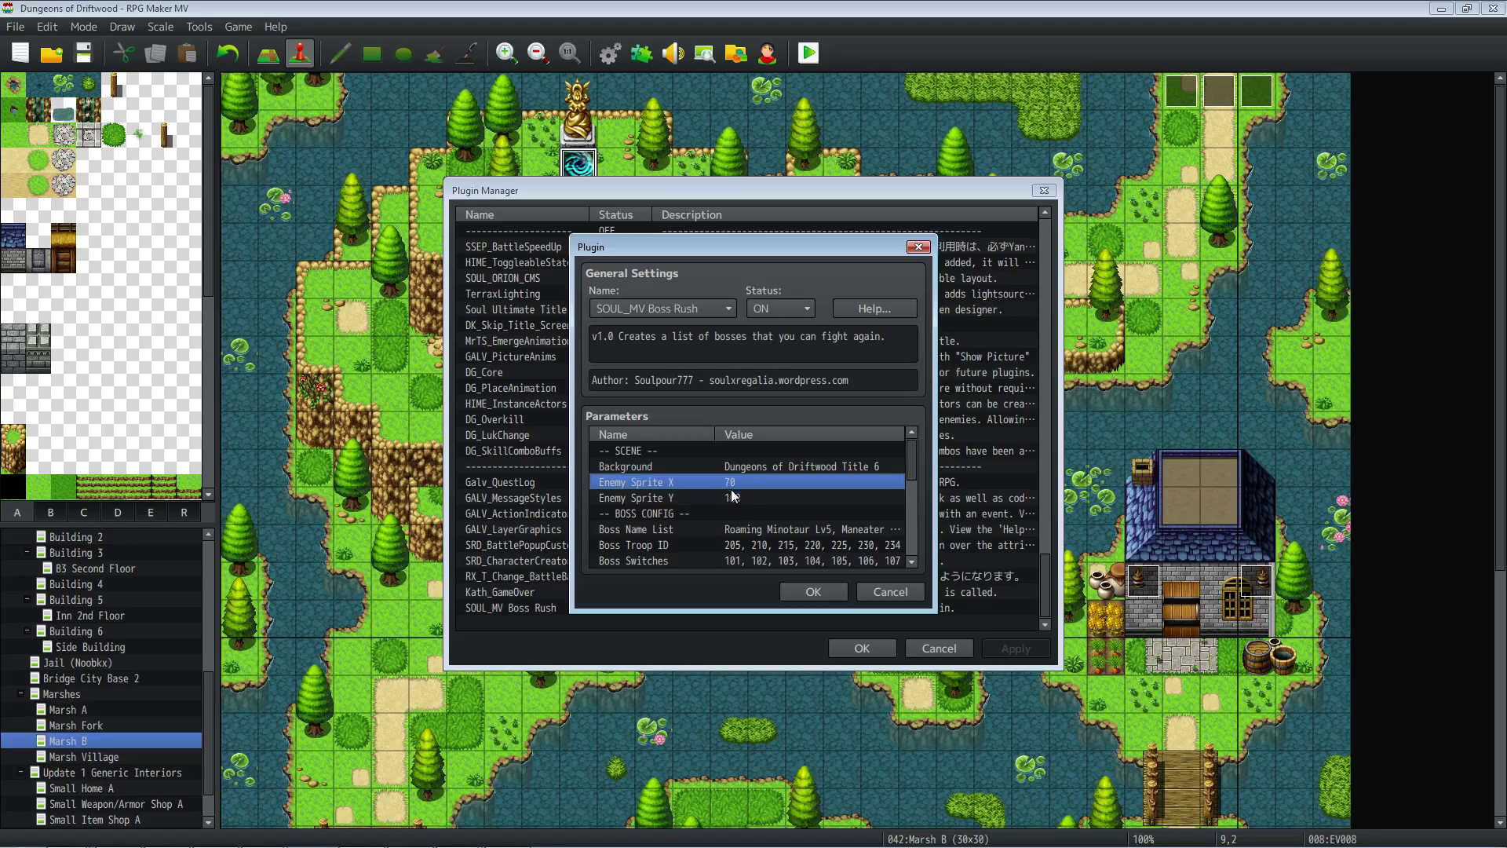
left_click(735, 501)
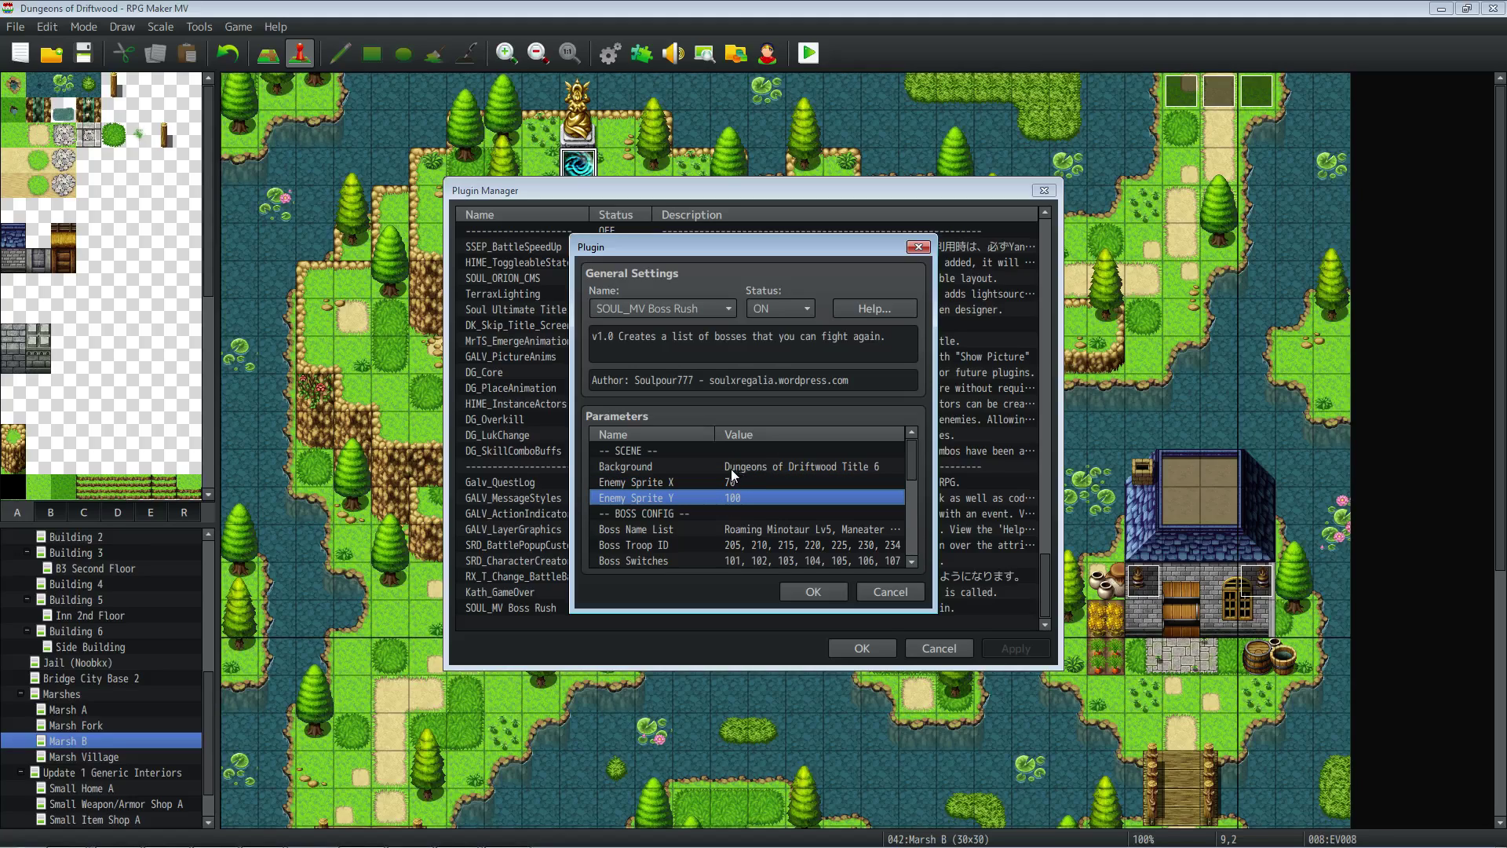
scroll(749, 518, "down", 1)
scroll(741, 515, "up", 1)
scroll(736, 503, "down", 1)
- Open the Boss Name List parameter and highlight its first entry, Roaming Minotaur Lv5
left_click(740, 484)
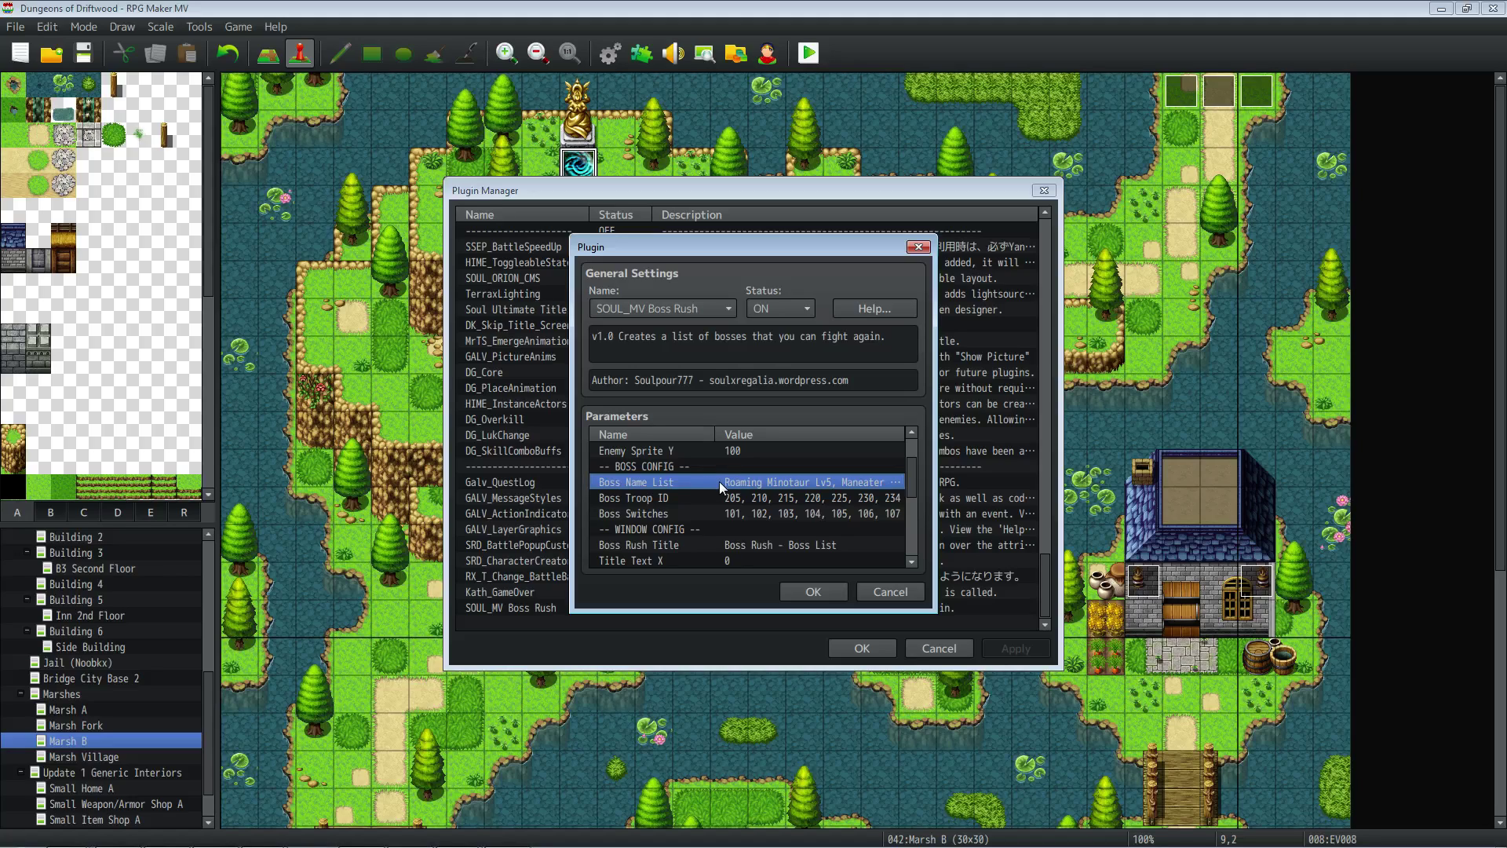
double_click(694, 483)
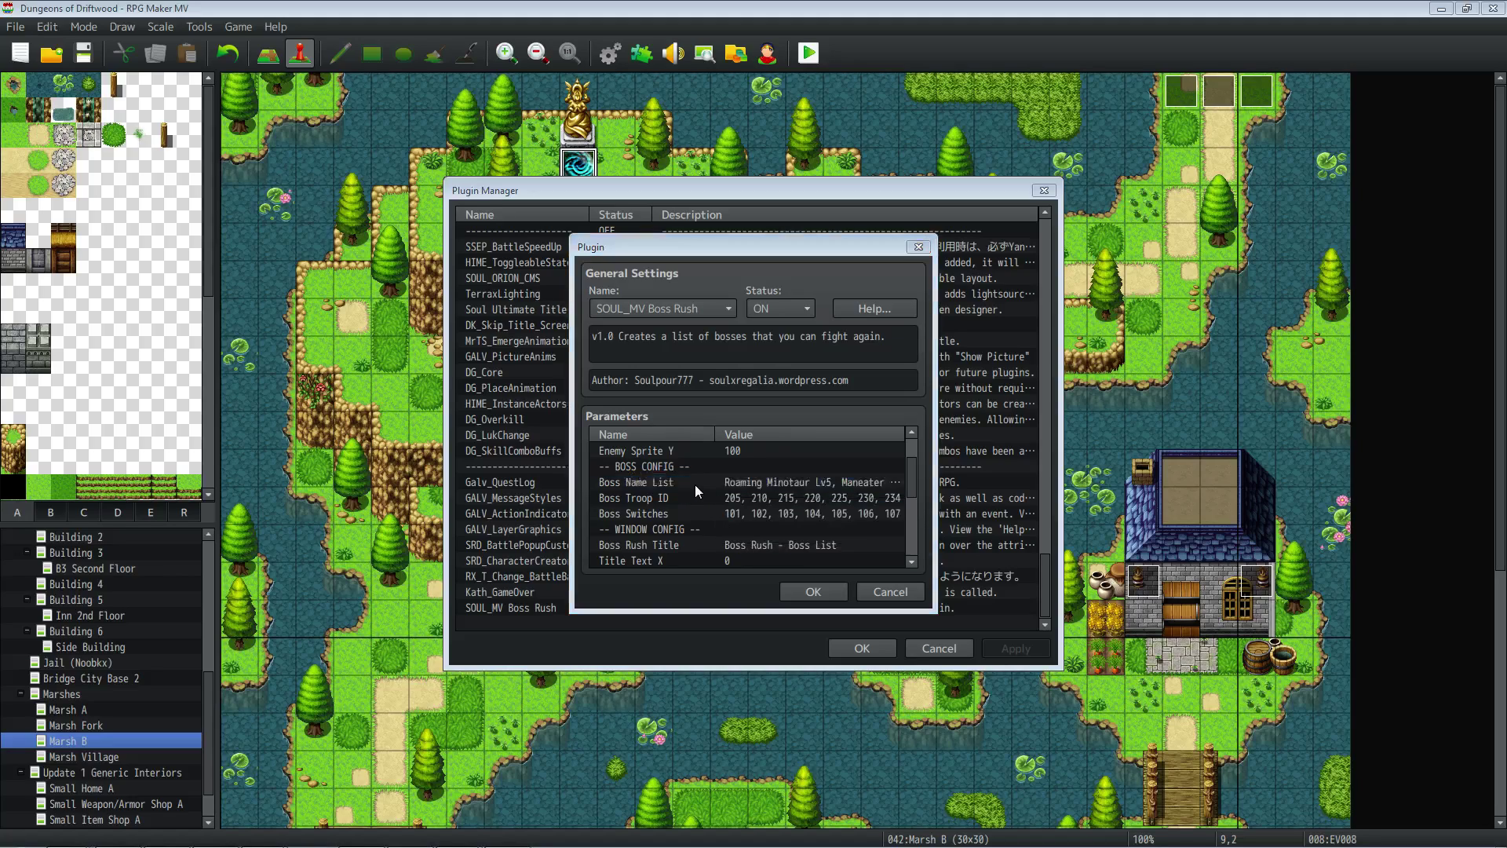
left_click_drag(706, 404, 558, 400)
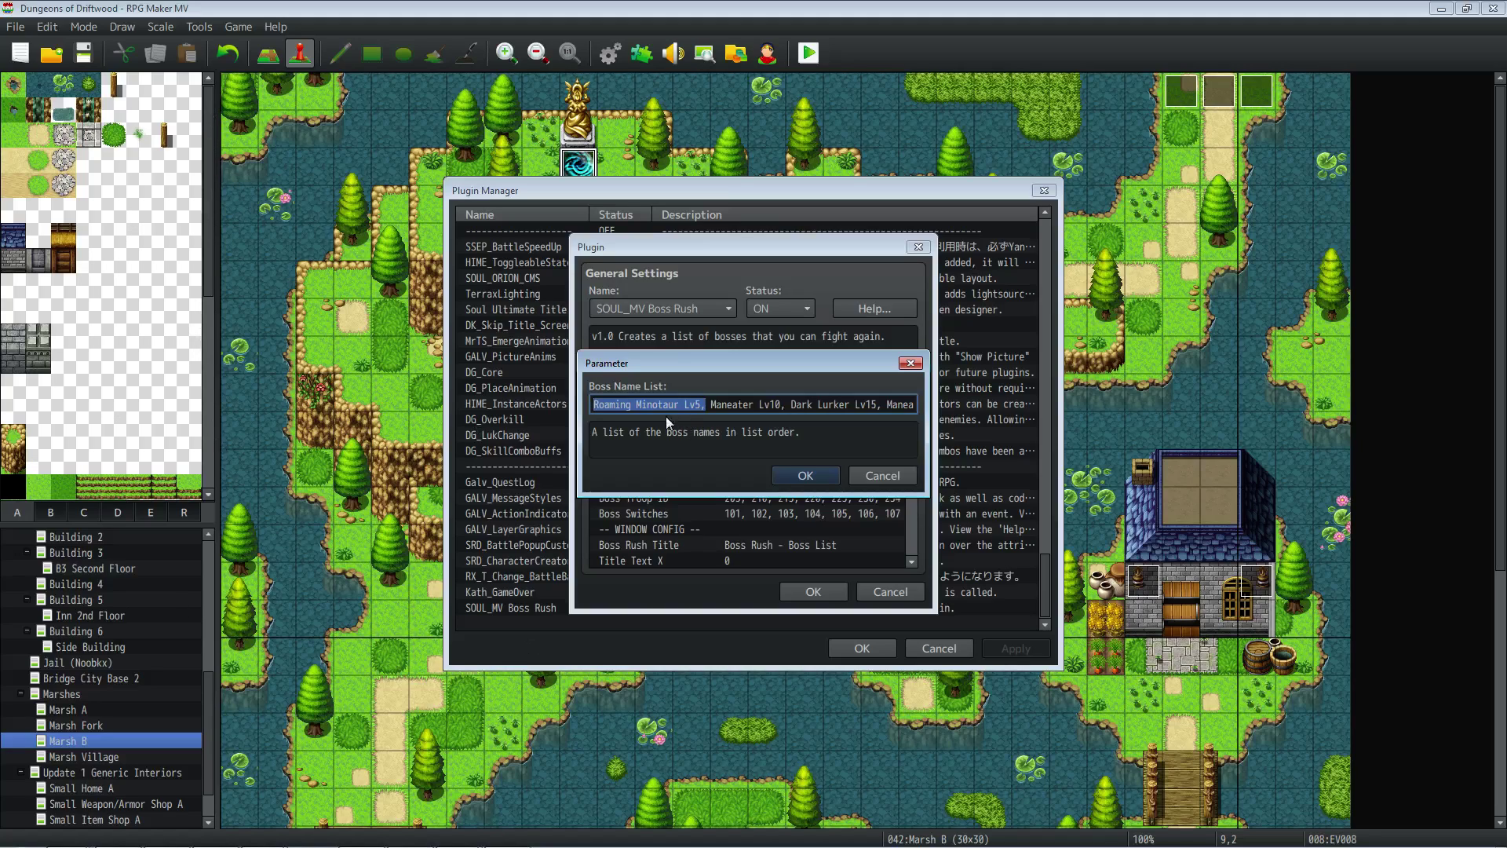
left_click(706, 404)
key("shift+Left")
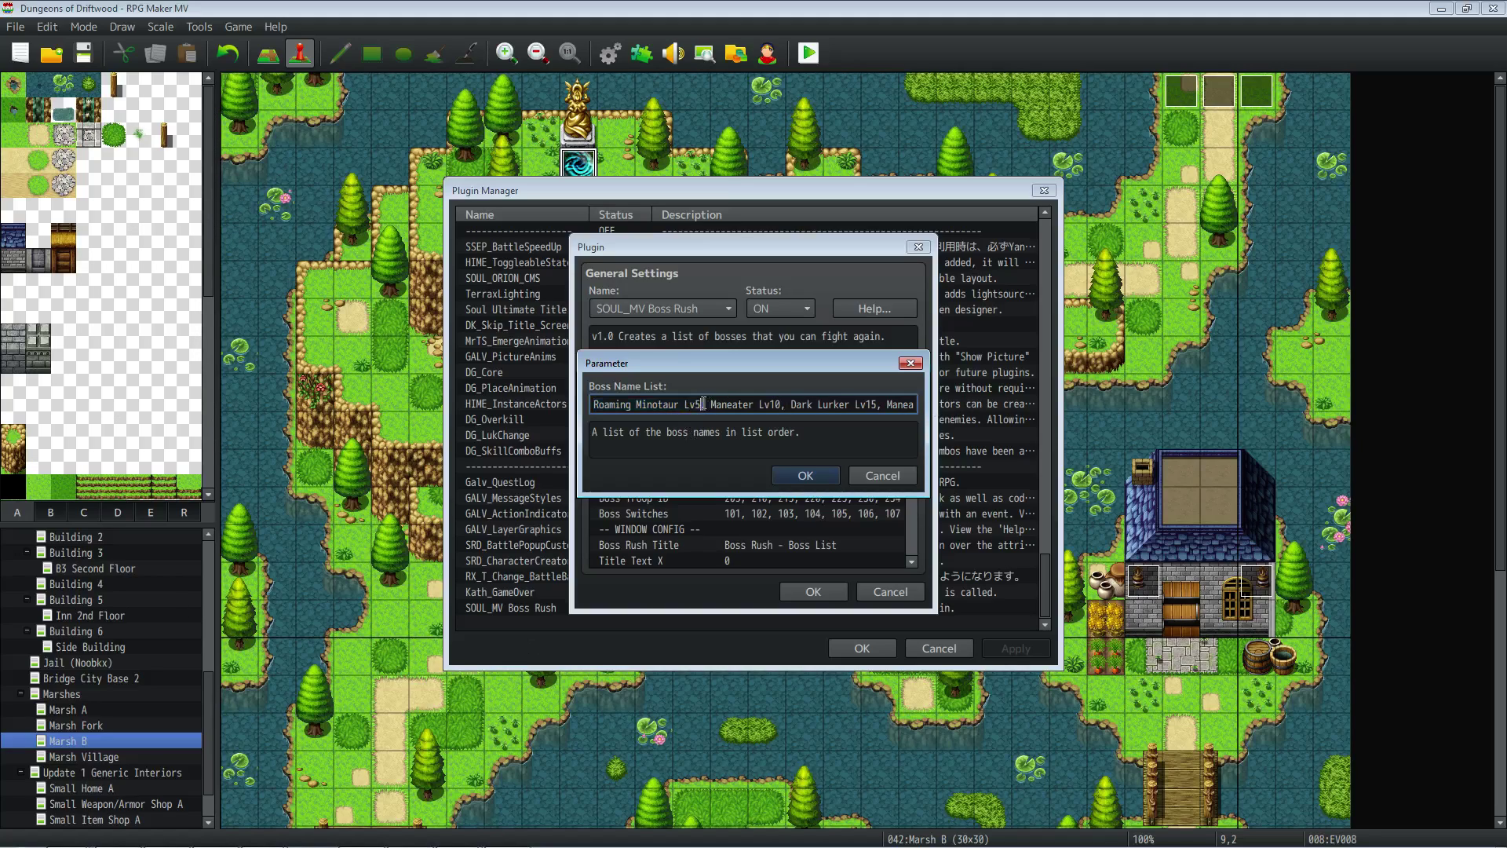
left_click(638, 404)
left_click_drag(708, 404, 578, 408)
left_click_drag(701, 405, 578, 412)
- Switch to File Explorer, find Roaming Minotaur Lv5.png in the img/enemies folder, then minimize the window
key("alt+Tab")
key("alt+Tab")
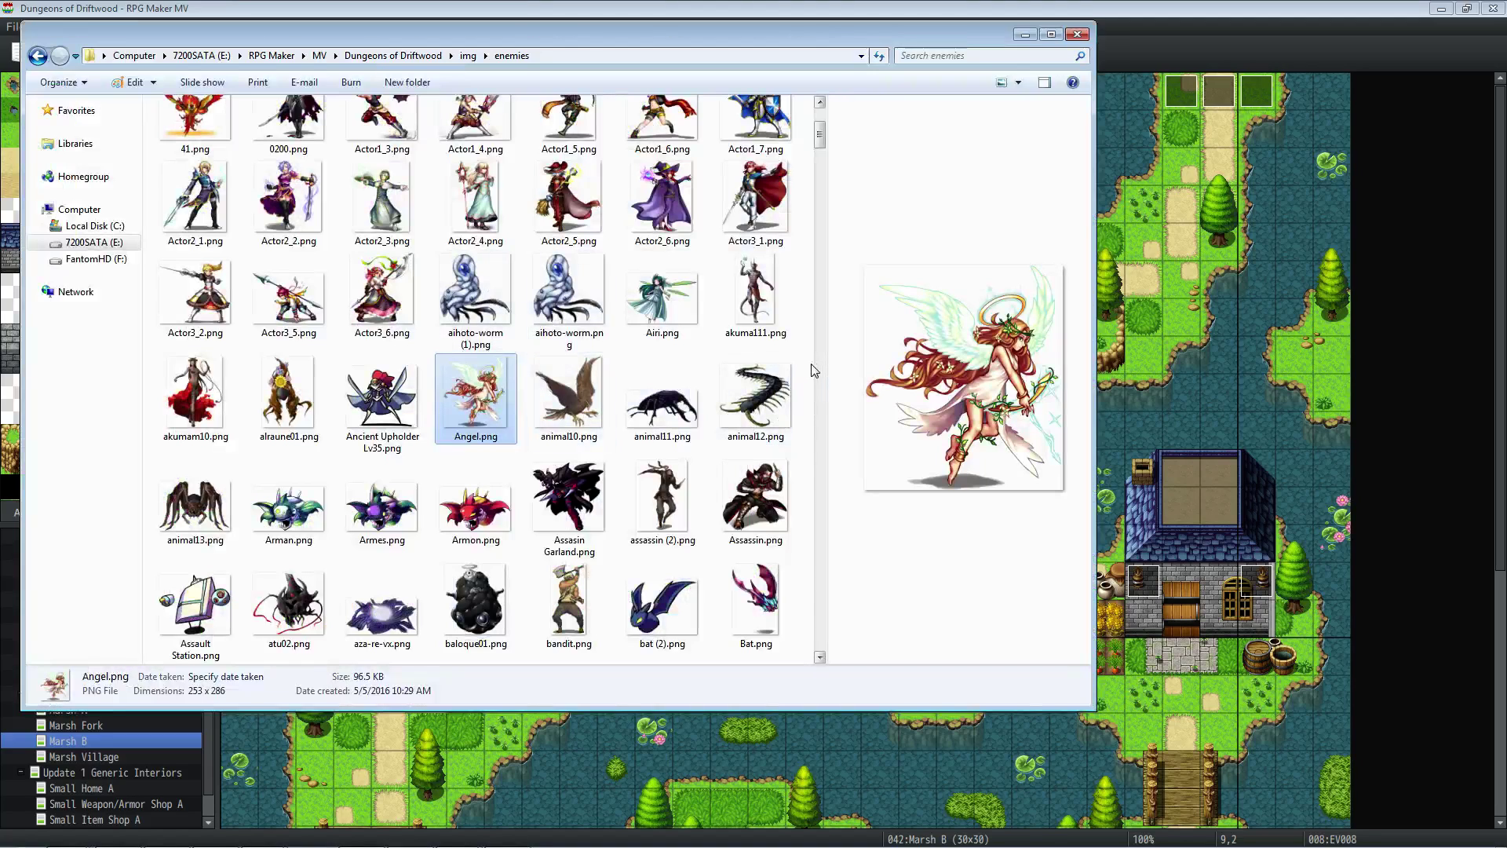
key("r")
left_click(685, 169)
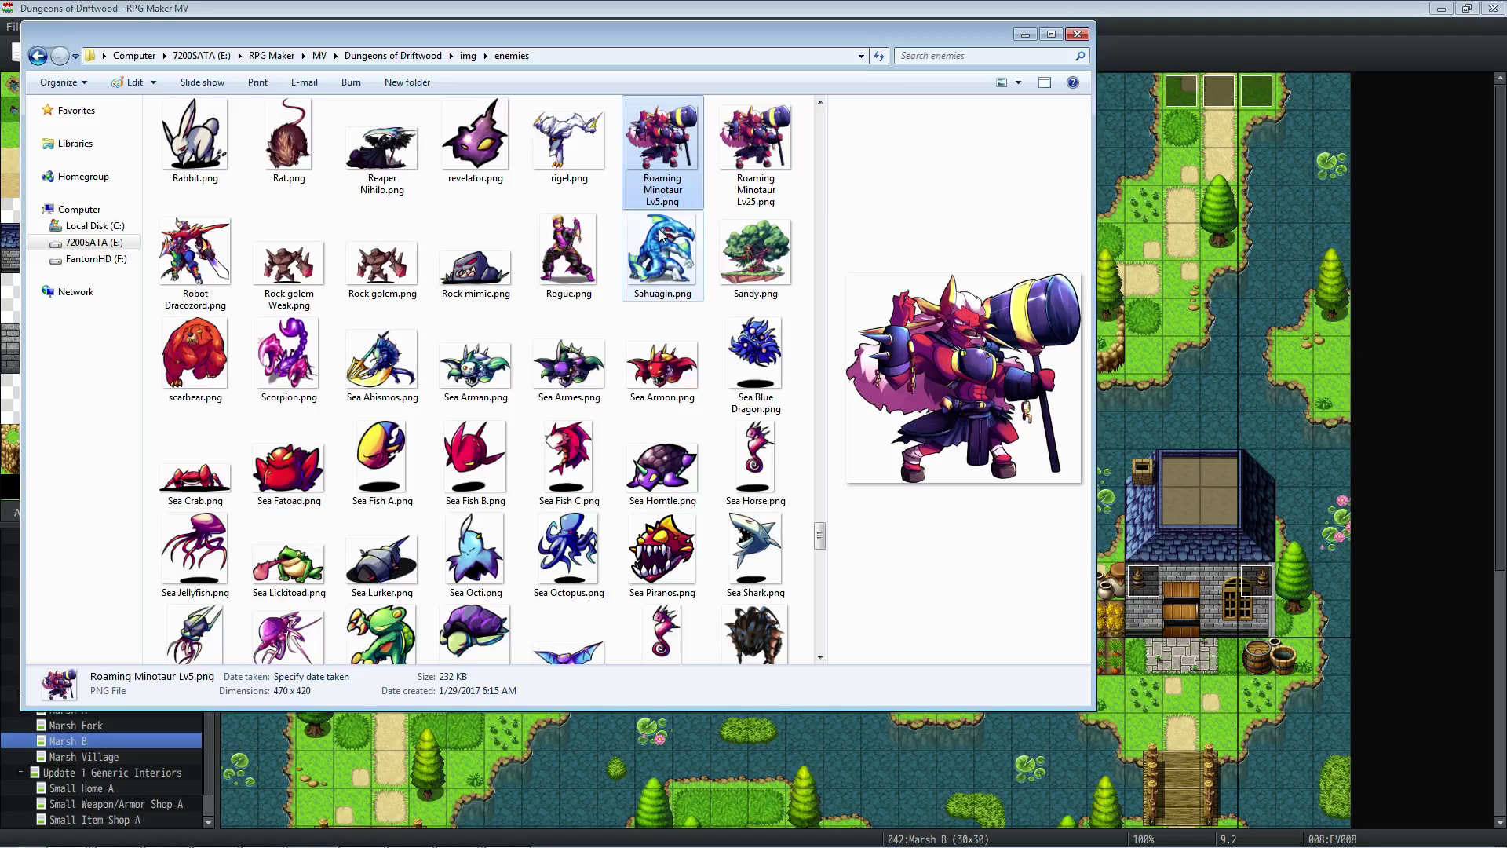
left_click(1024, 35)
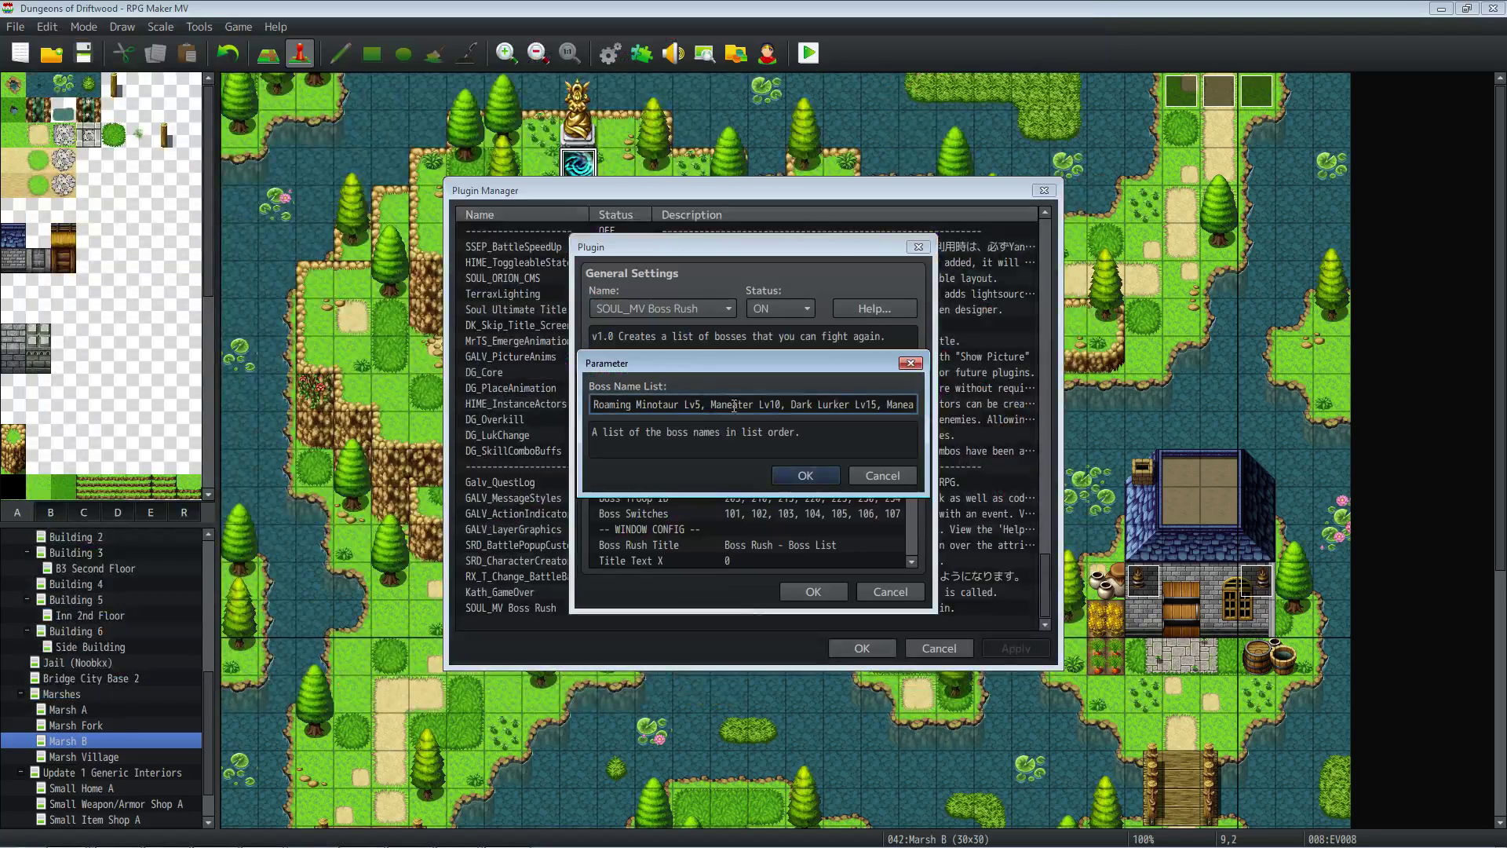
- Review the remaining boss names through to the end of the Boss Name List and confirm the parameter
left_click_drag(711, 404, 1068, 414)
left_click(844, 404)
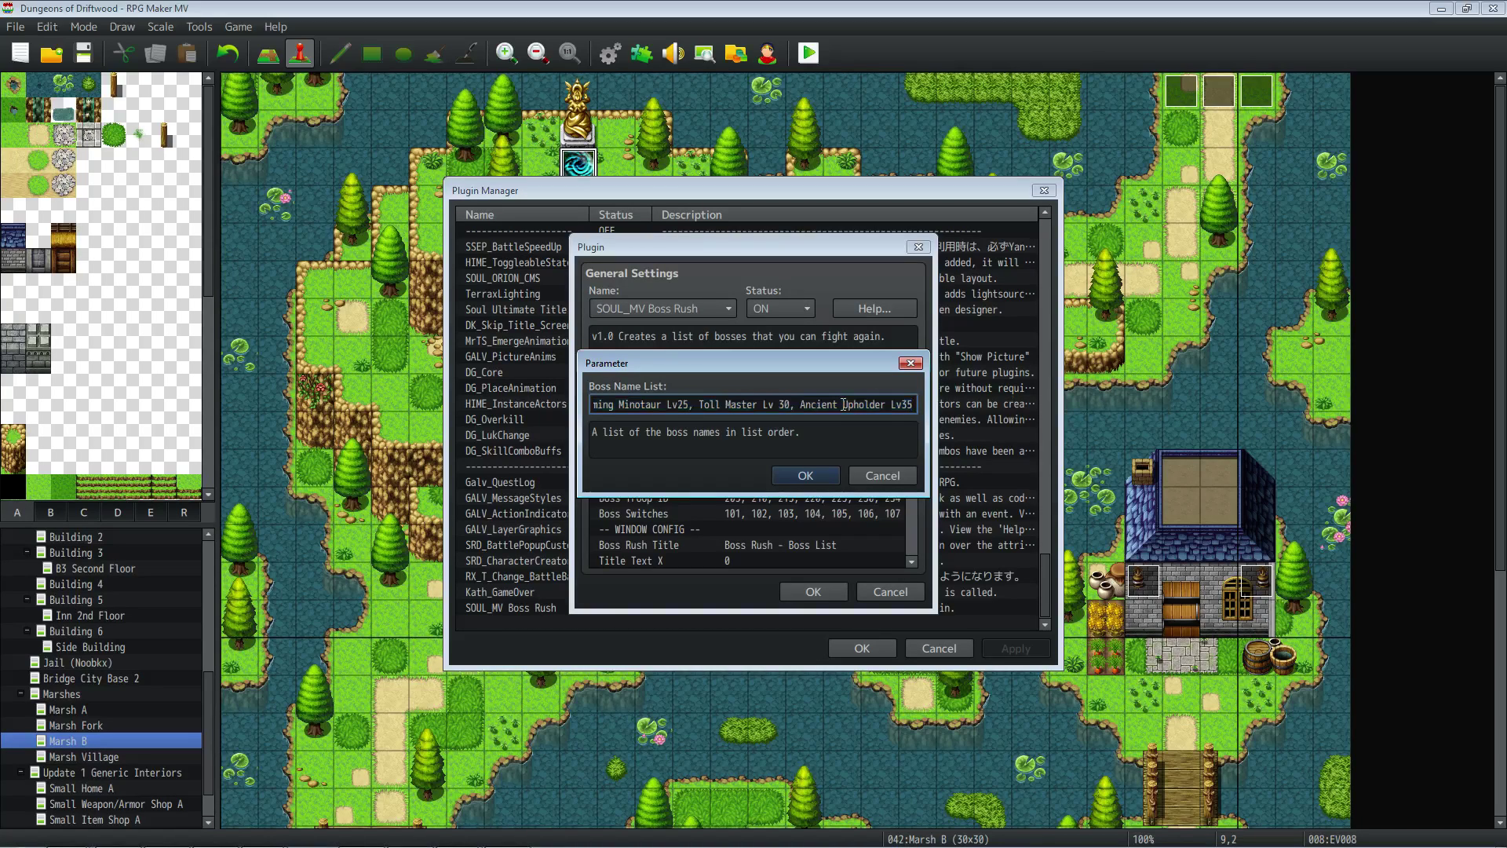
left_click(800, 476)
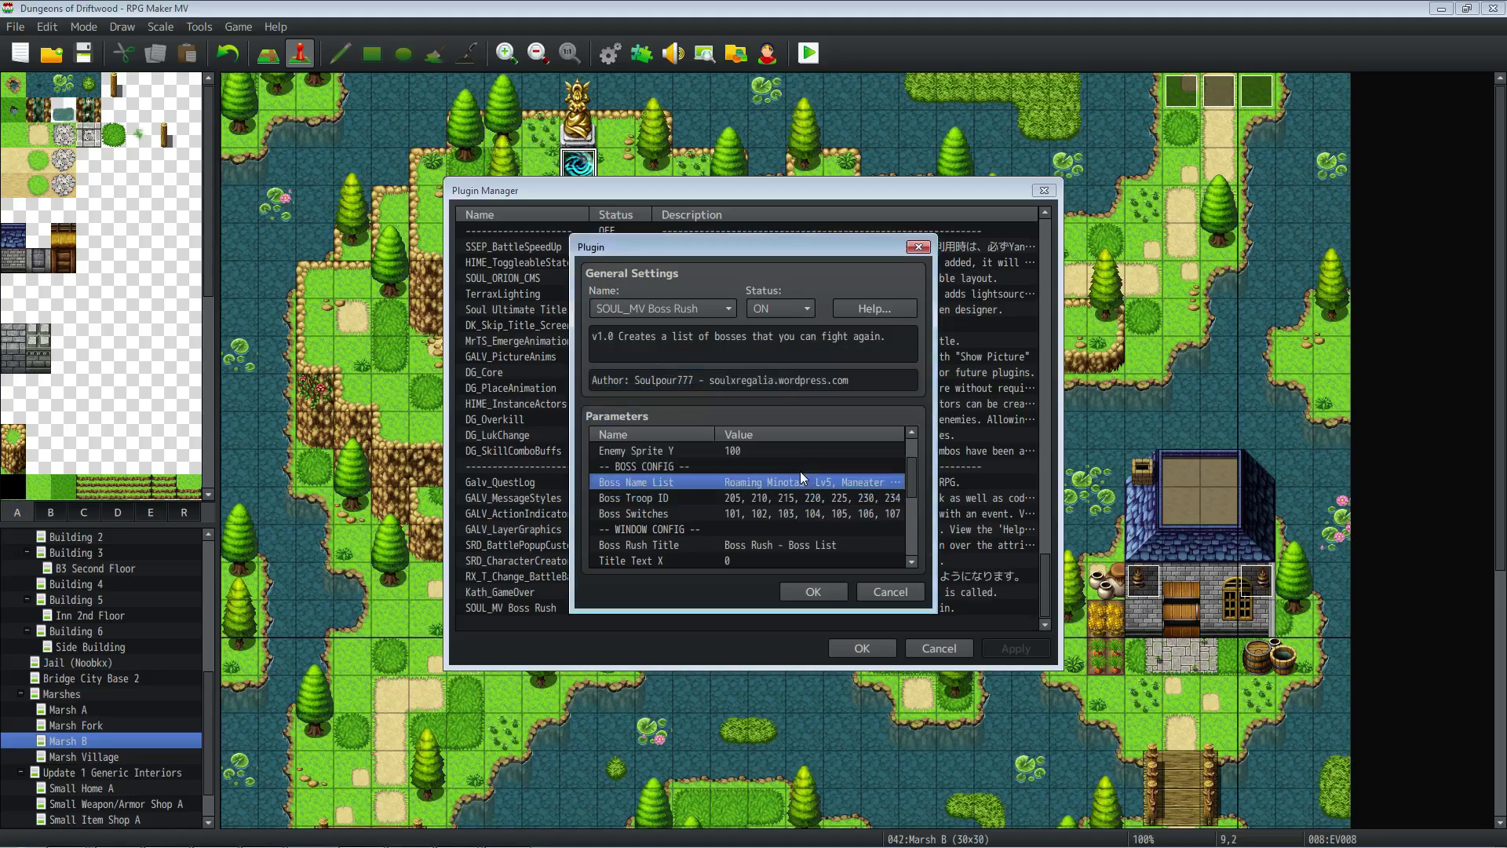
- Open the Boss Troop ID parameter, highlight its first ID, 205, and confirm the parameter
double_click(747, 498)
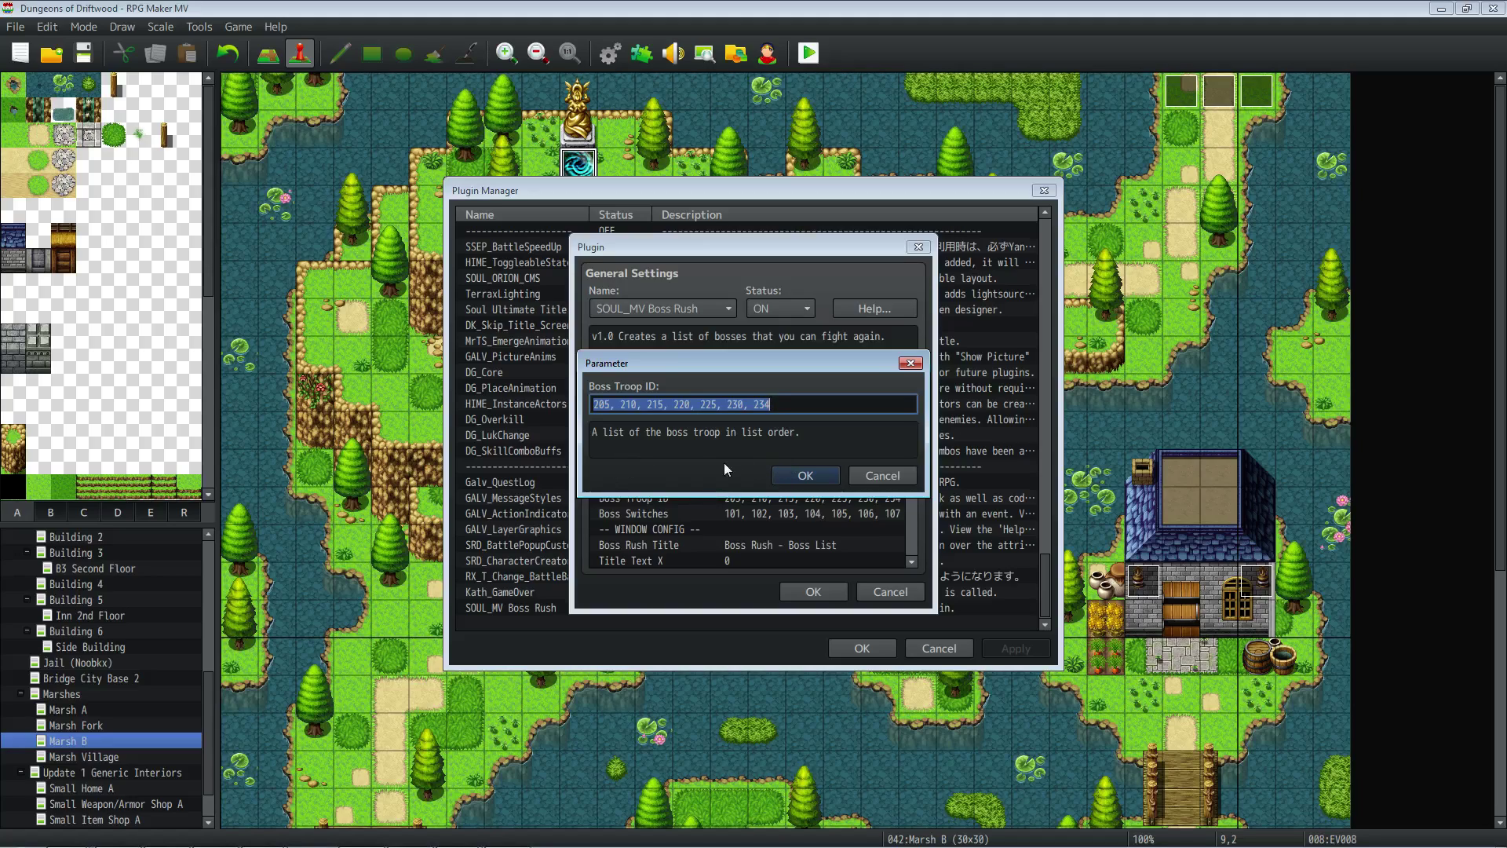
left_click_drag(610, 404, 575, 407)
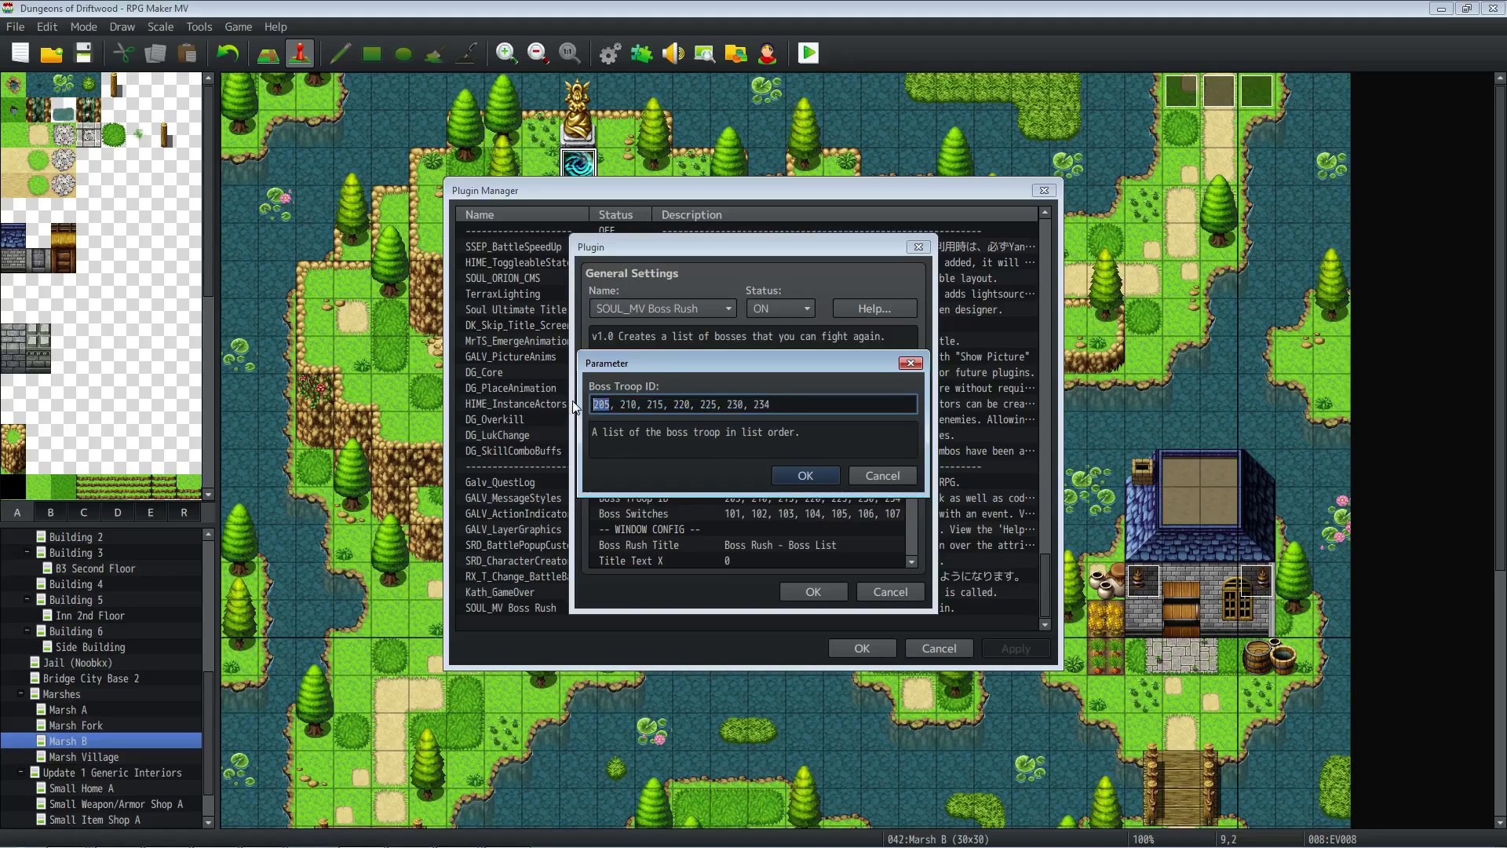
left_click(784, 477)
- Reopen the Boss Name List and highlight Roaming Minotaur Lv5 to compare it with the first troop ID
double_click(765, 482)
left_click(708, 406)
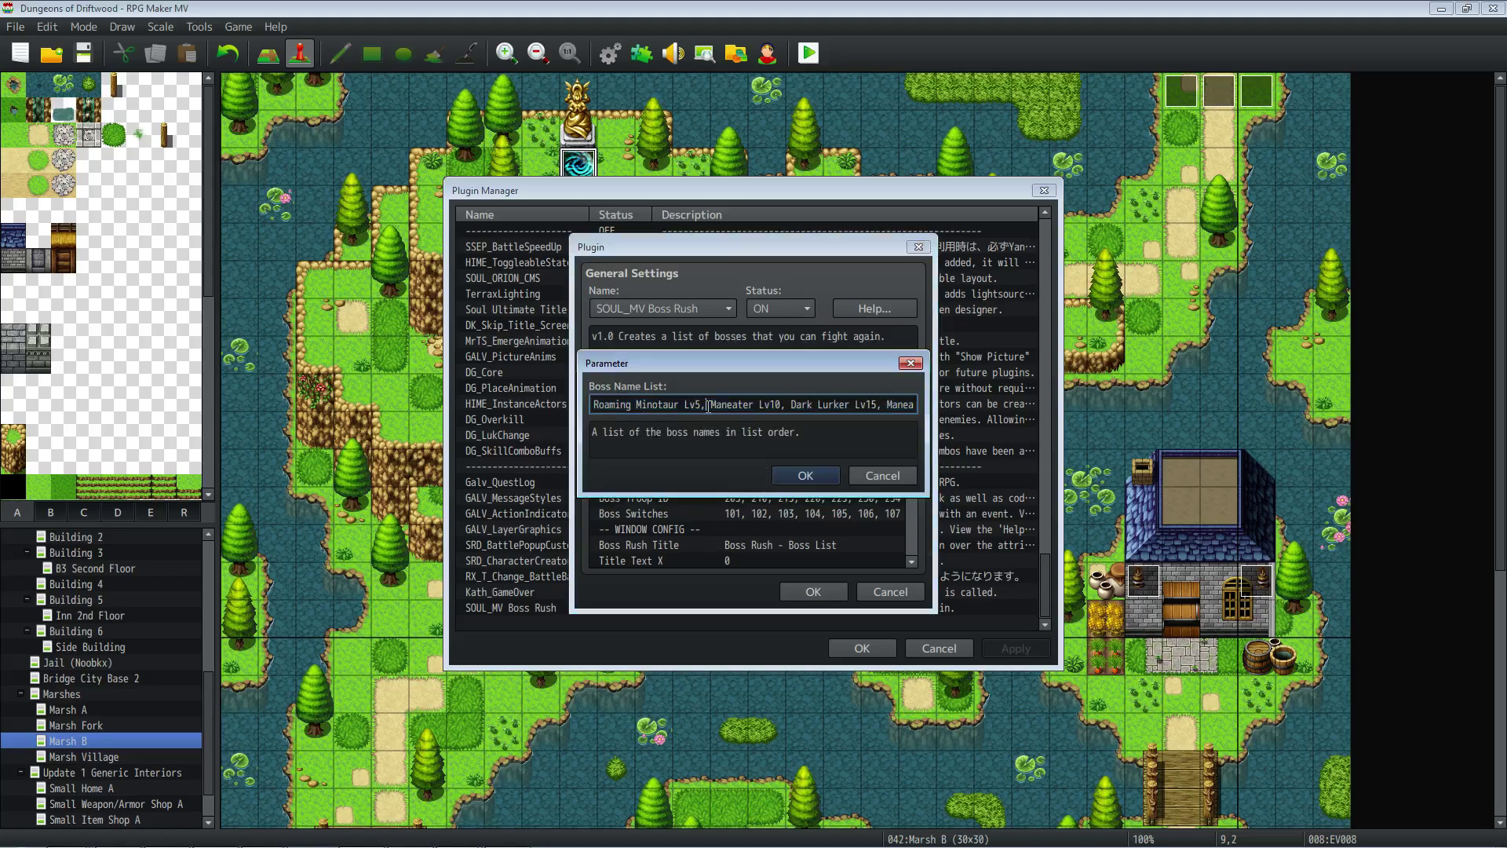
left_click_drag(700, 404, 587, 406)
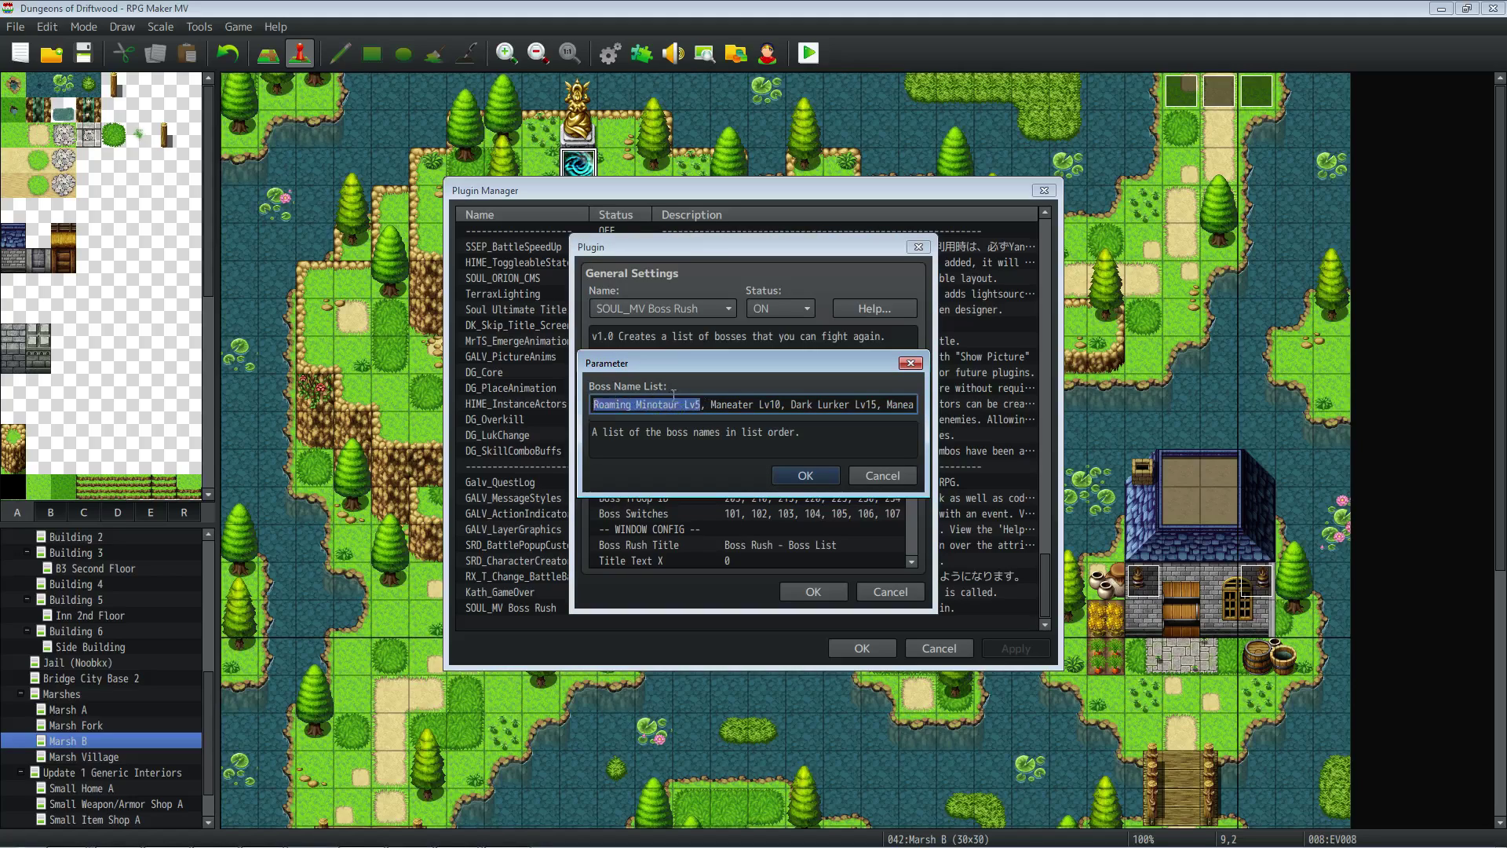
- Confirm the Boss Name List and the SOUL_MV Boss Rush plugin settings, and close the Plugin Manager
left_click(808, 474)
key("Return")
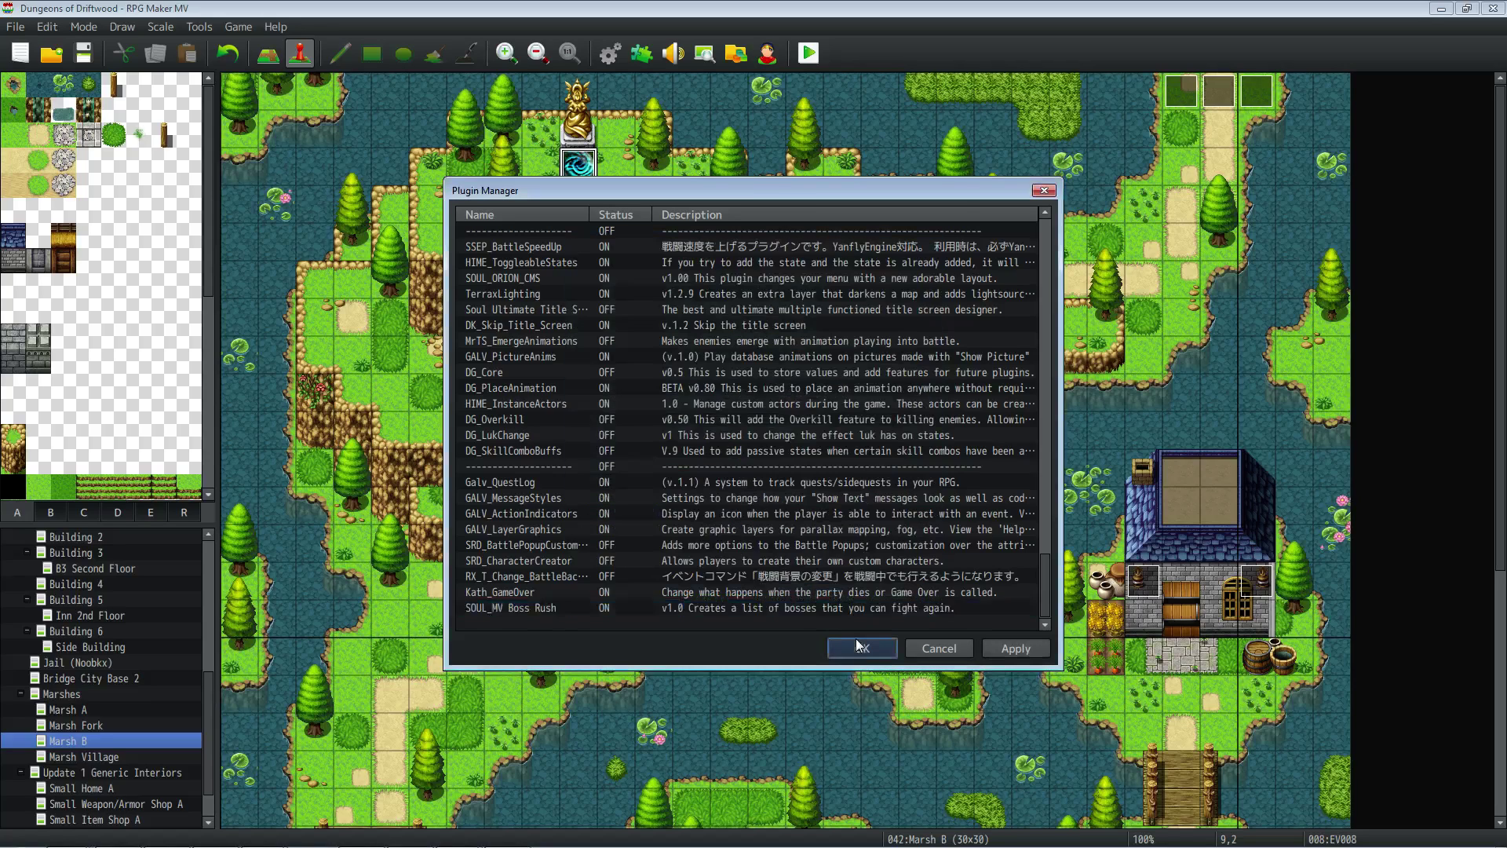
key("Return")
- Look up troop 0205 Roaming Hilltaur among the database's troops, then close the database
left_click(610, 53)
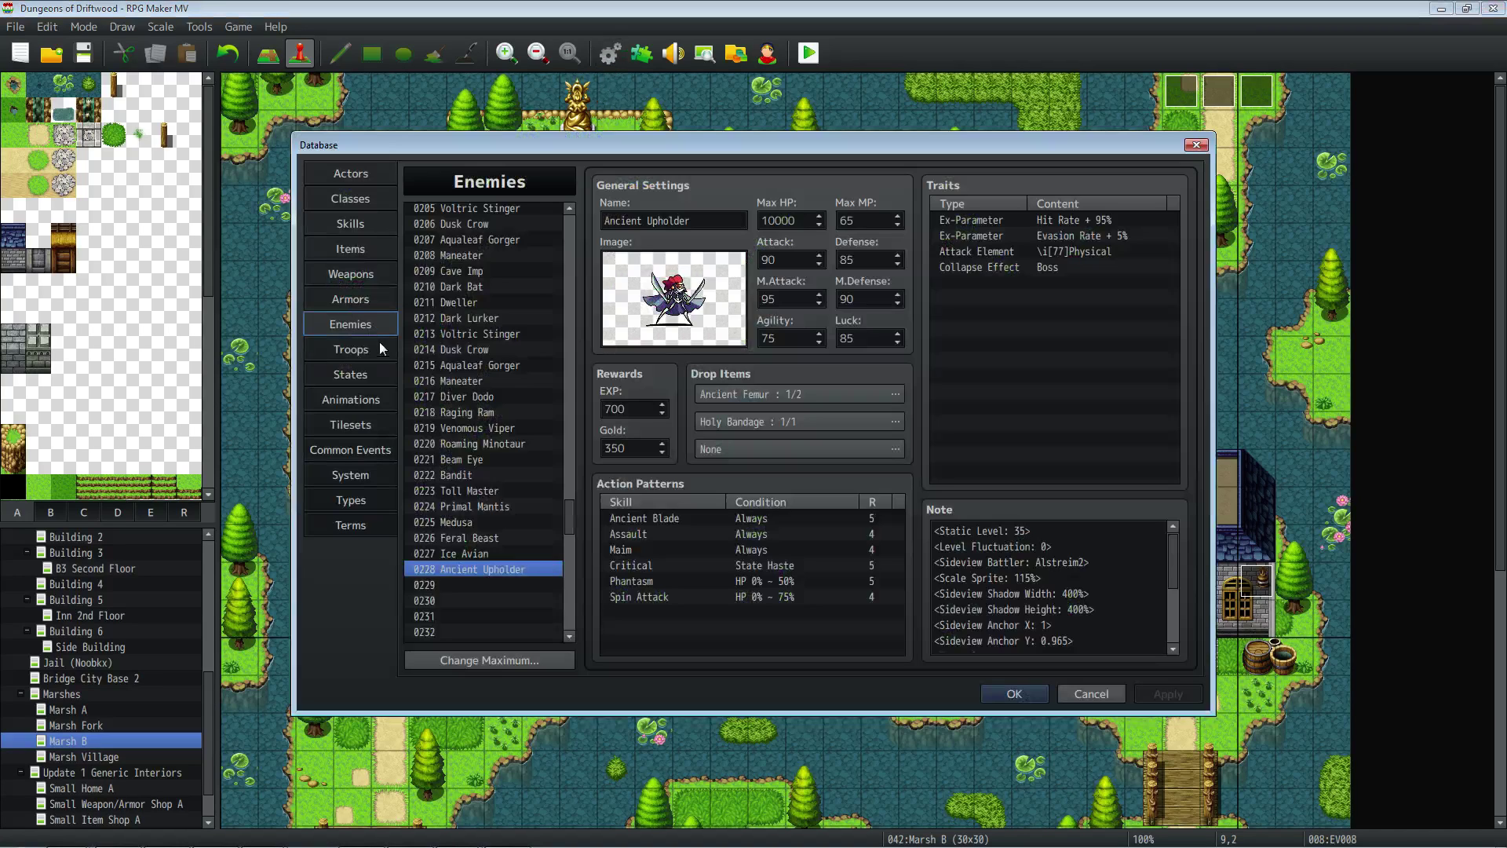
left_click(351, 349)
left_click_drag(569, 229, 573, 515)
scroll(475, 361, "down", 3)
left_click(475, 359)
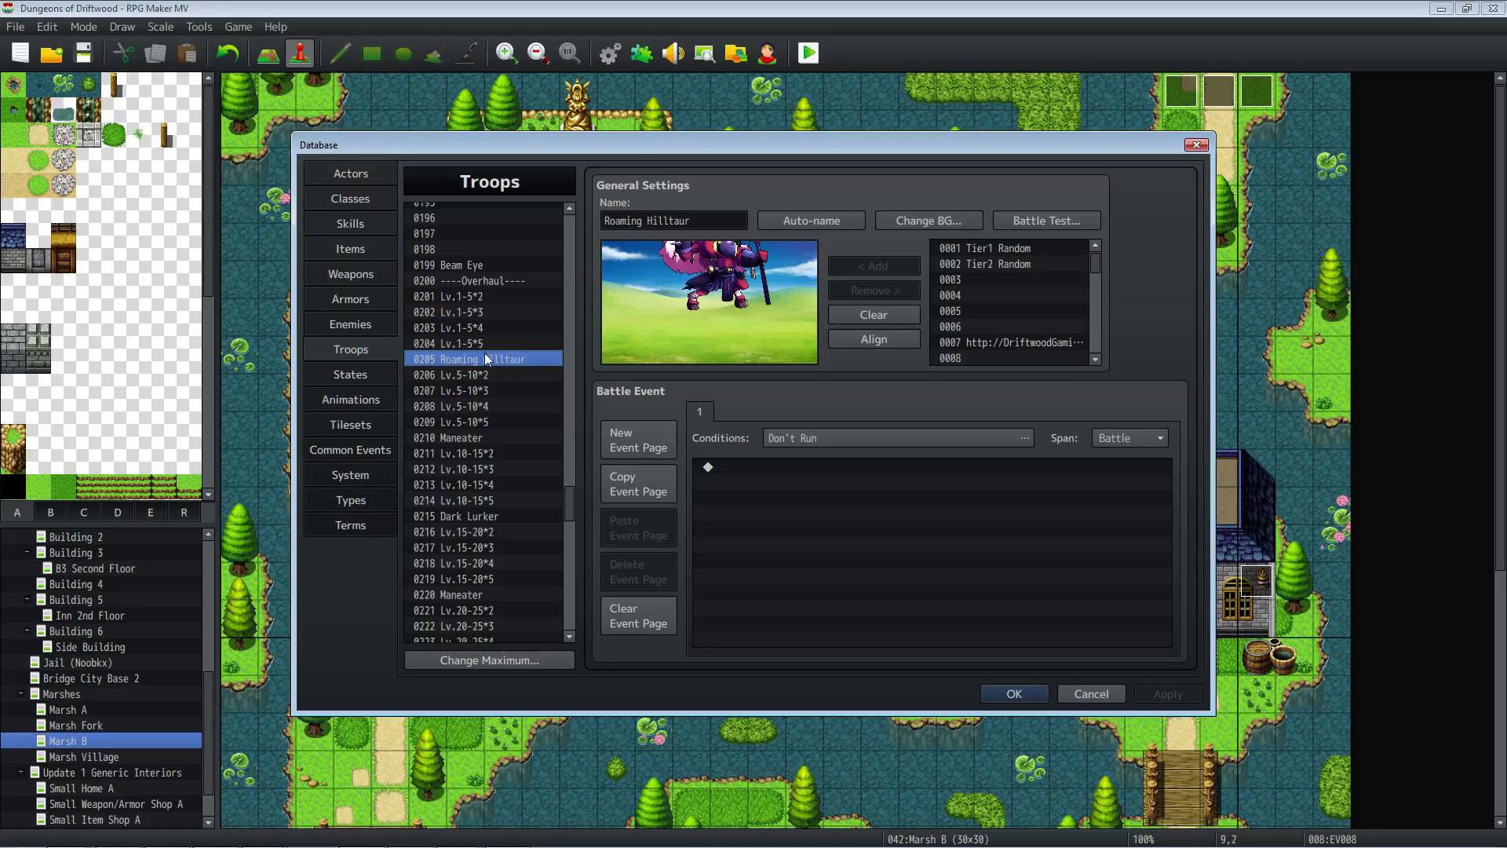
left_click(1014, 695)
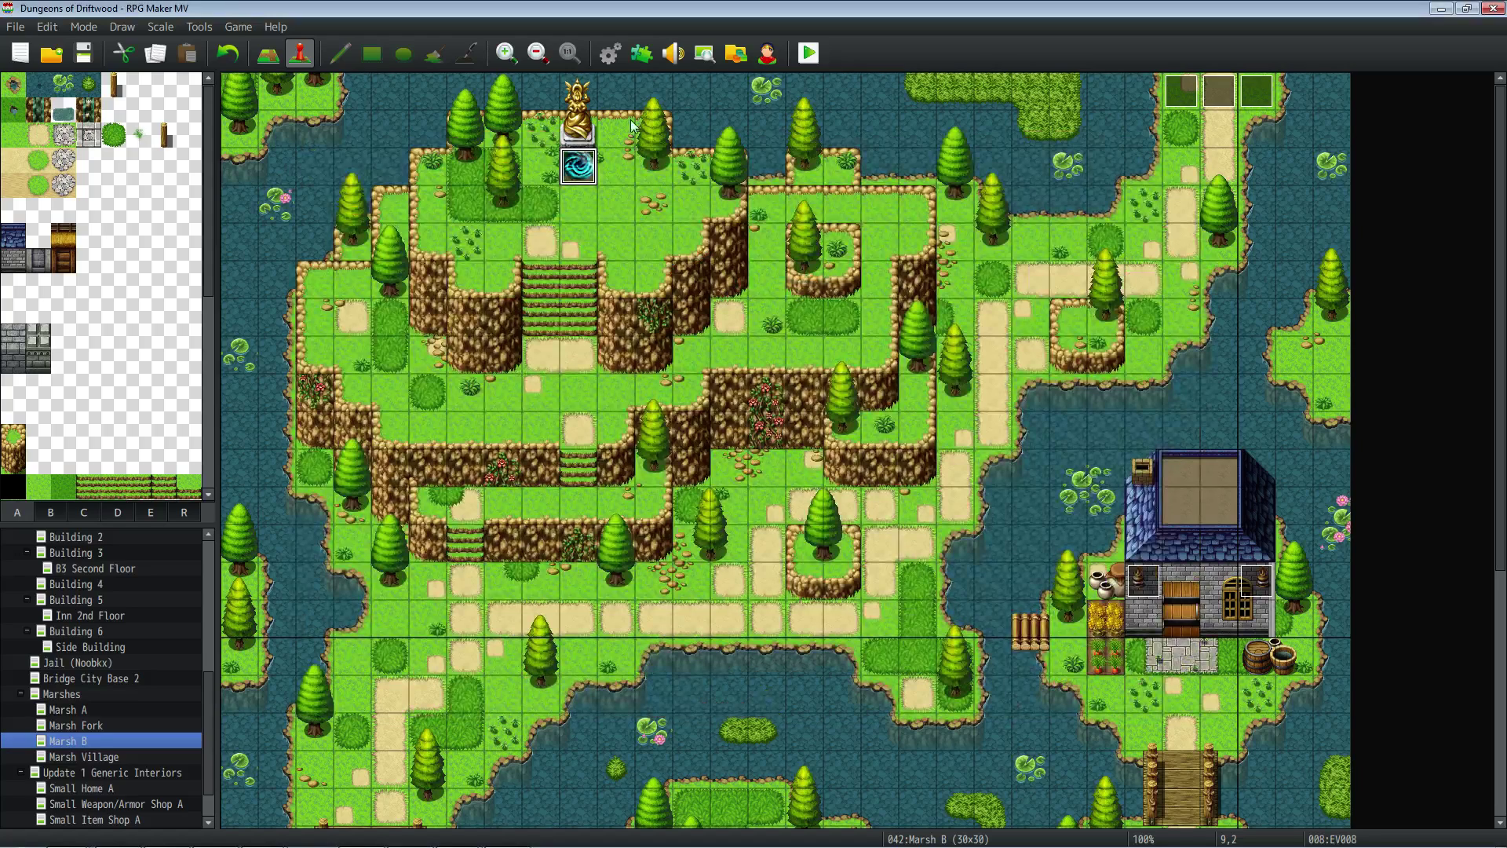
- Reopen the SOUL_MV Boss Rush plugin's settings from the end of the Plugin Manager list
key("F10")
left_click_drag(1034, 285, 1030, 562)
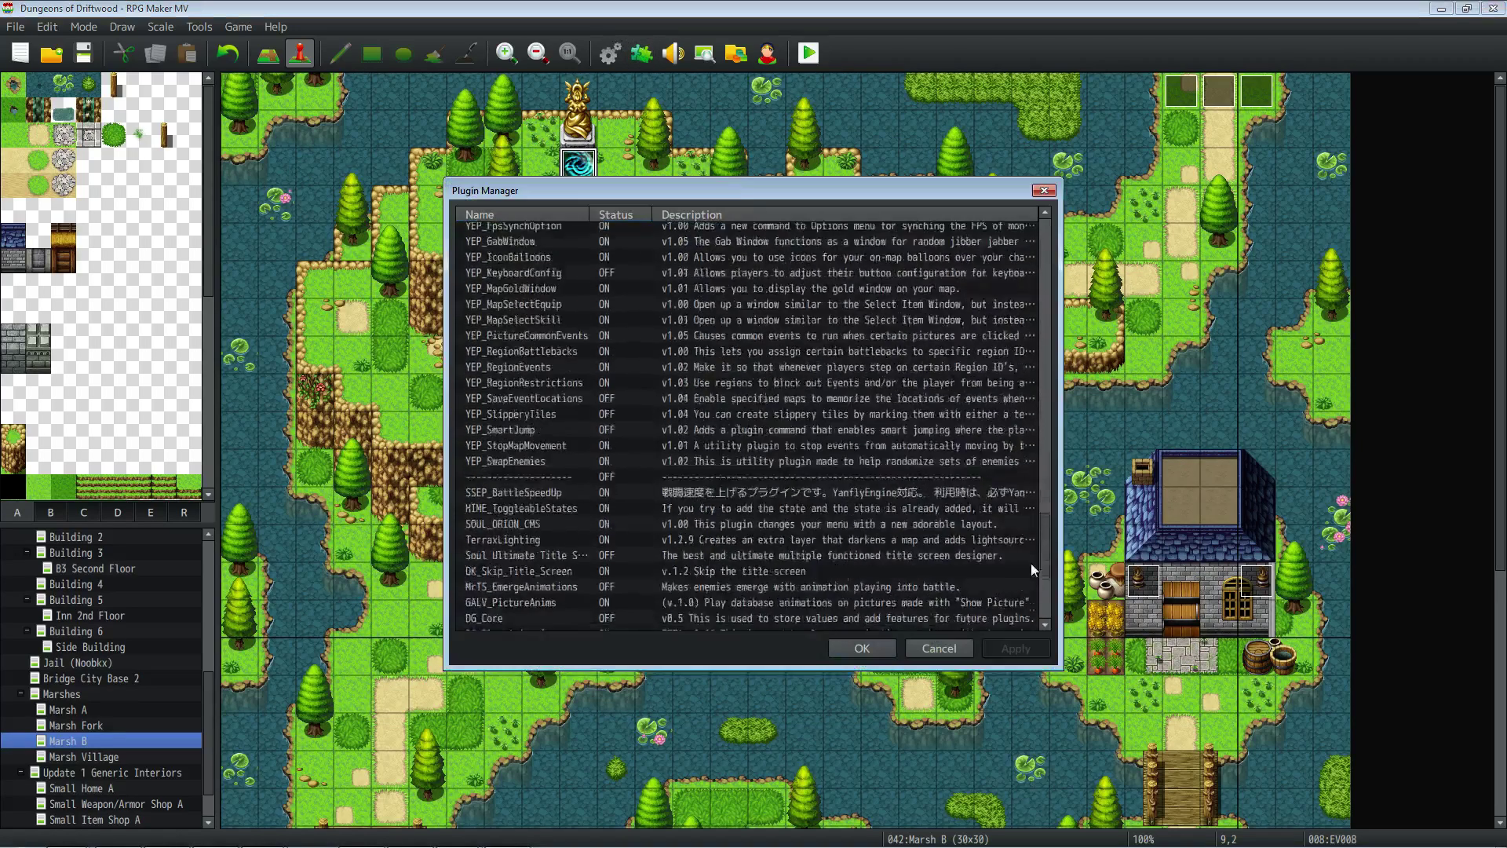
double_click(538, 606)
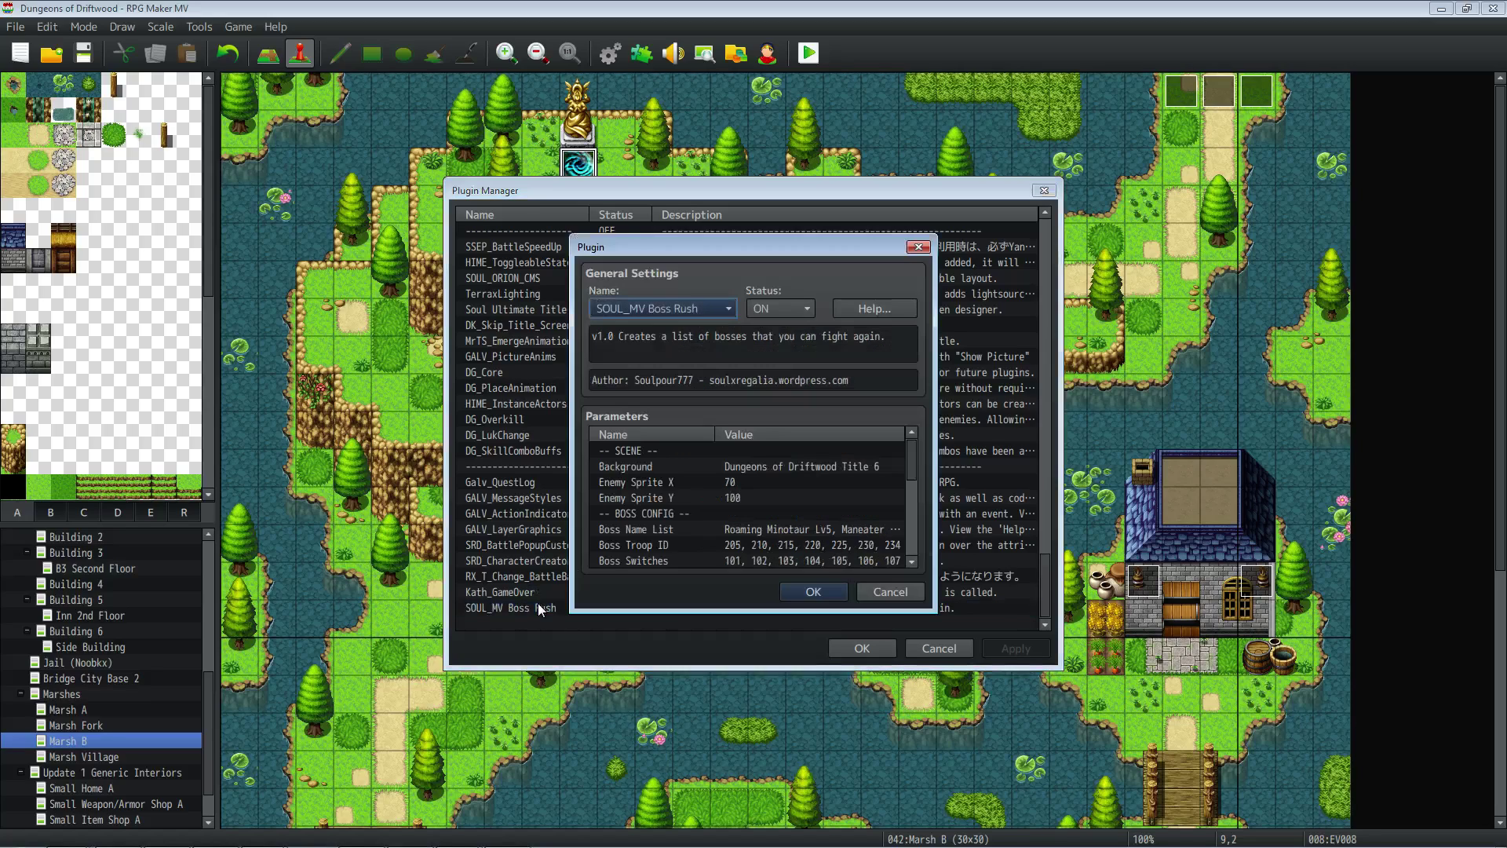
- Review the full list of IDs in the Boss Troop ID parameter and confirm it
scroll(773, 488, "down", 1)
left_click(761, 500)
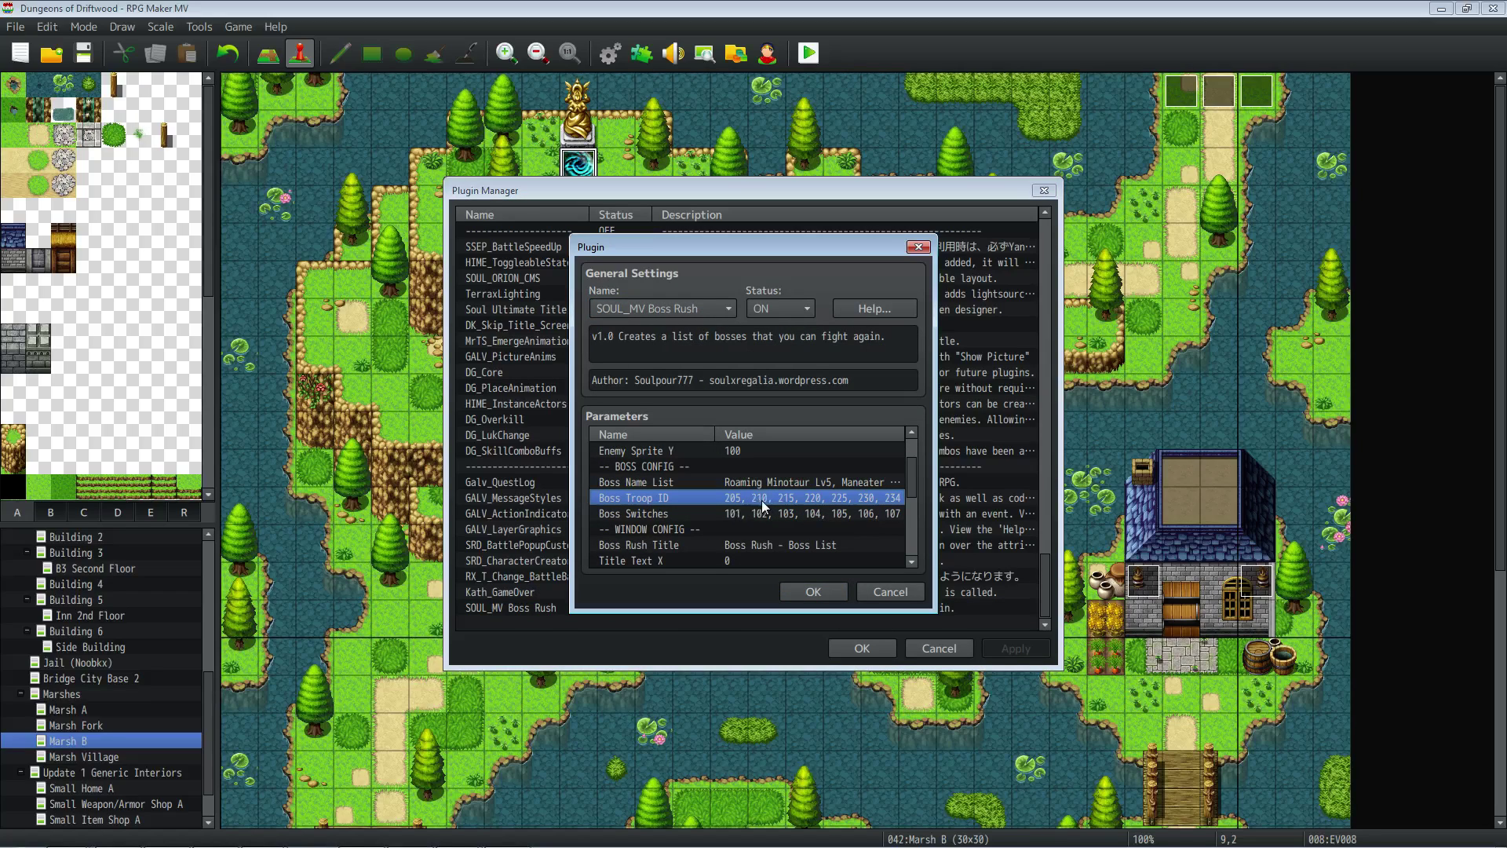
double_click(851, 497)
left_click(790, 402)
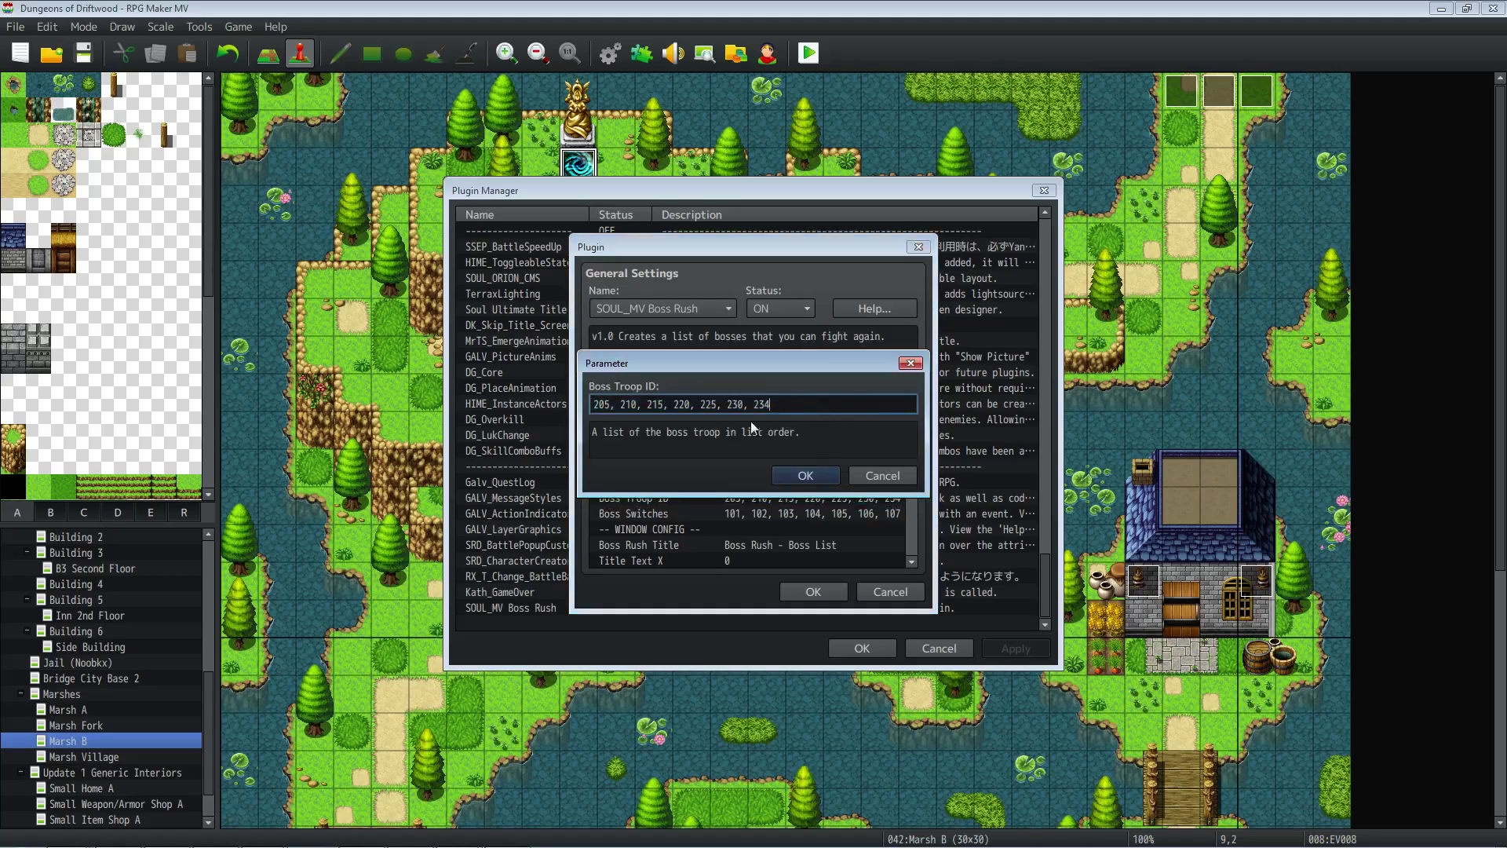
left_click(805, 475)
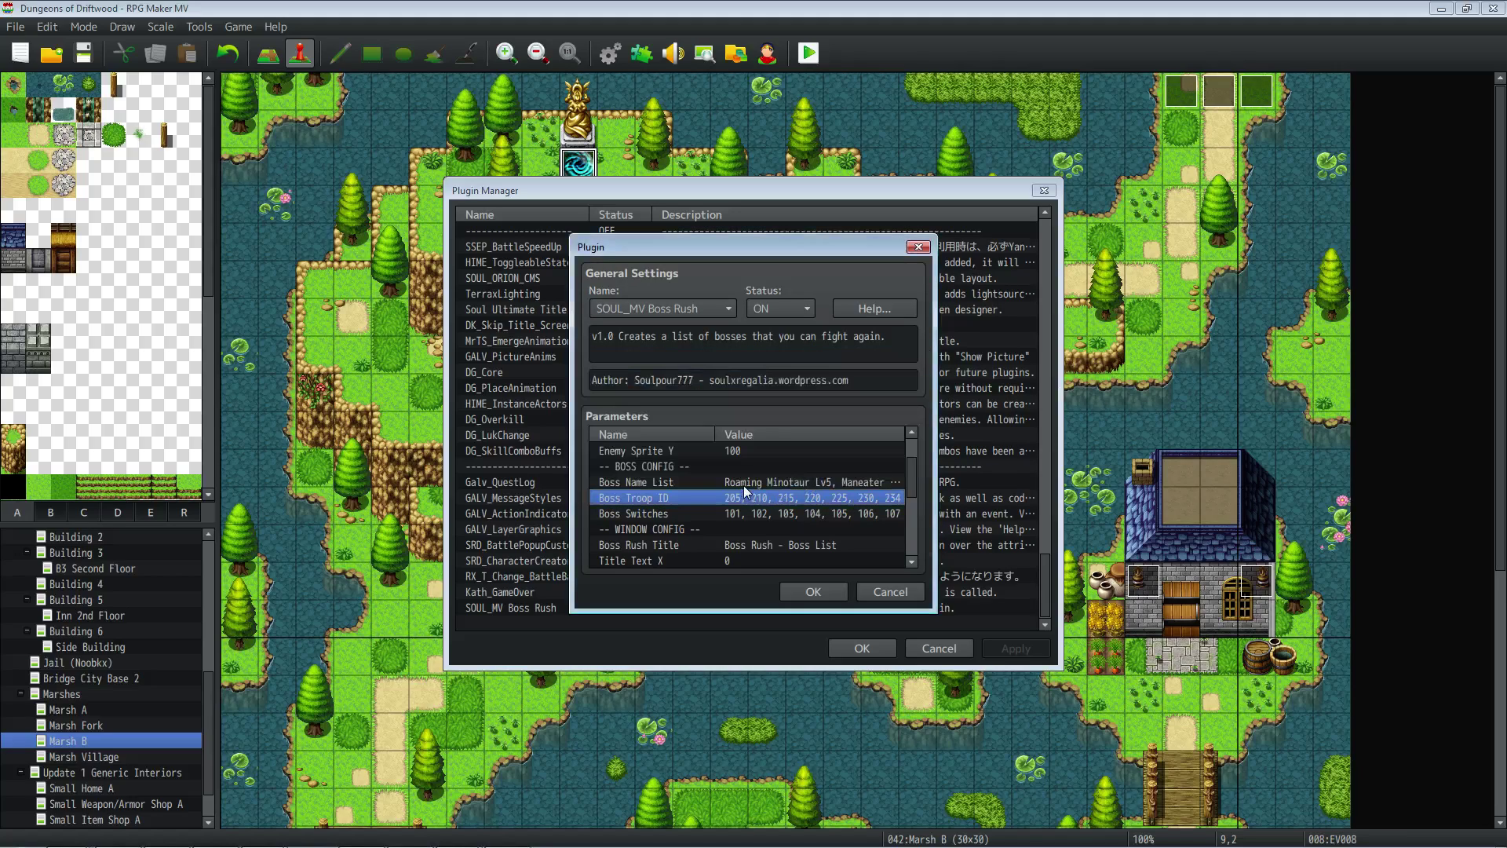
- Point out the Boss Name List entry, then open the Boss Switches parameter
left_click(812, 481)
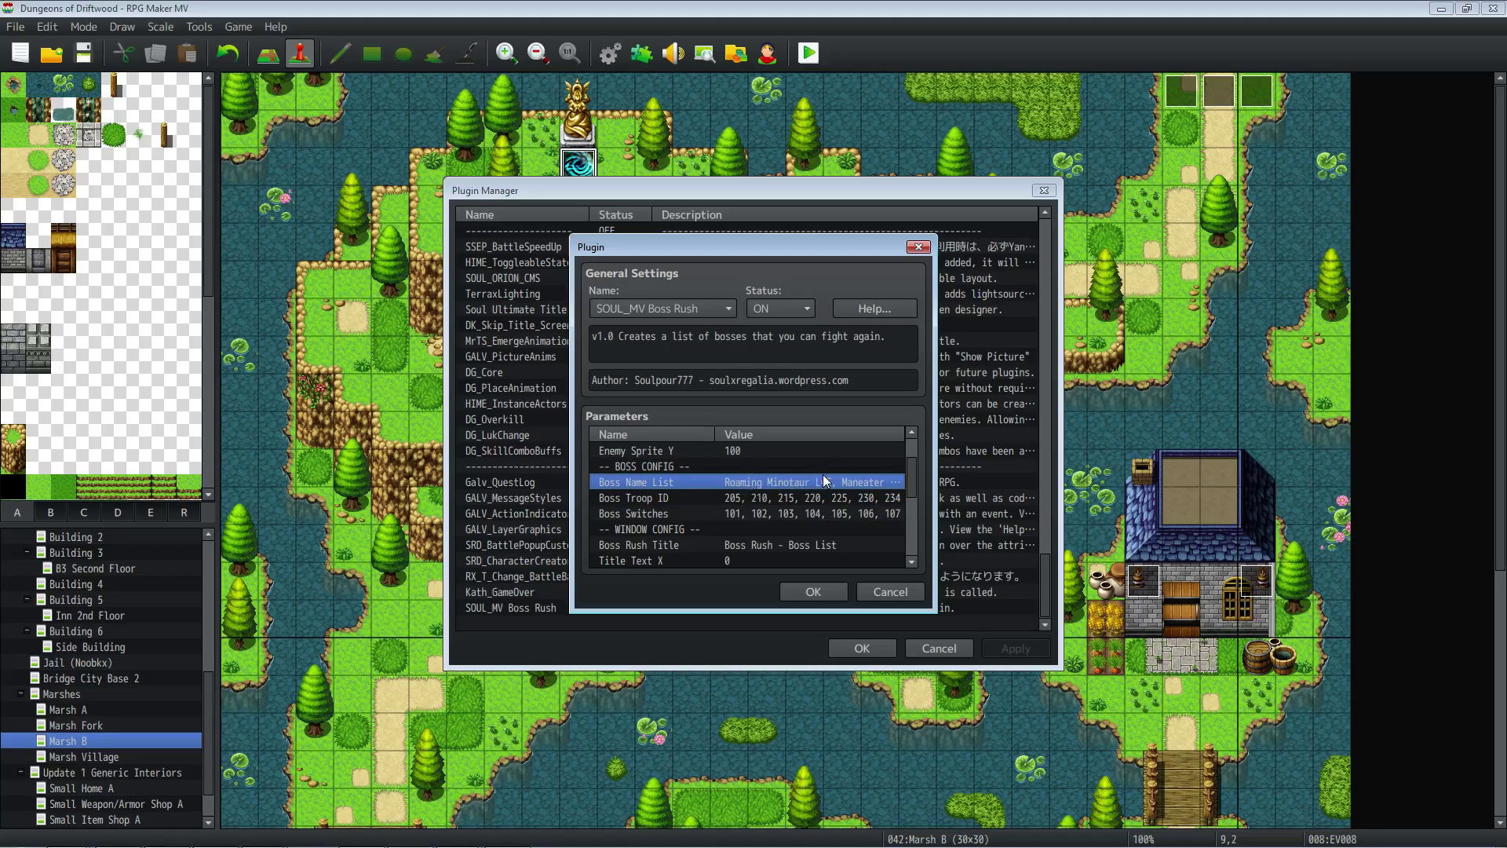
double_click(741, 511)
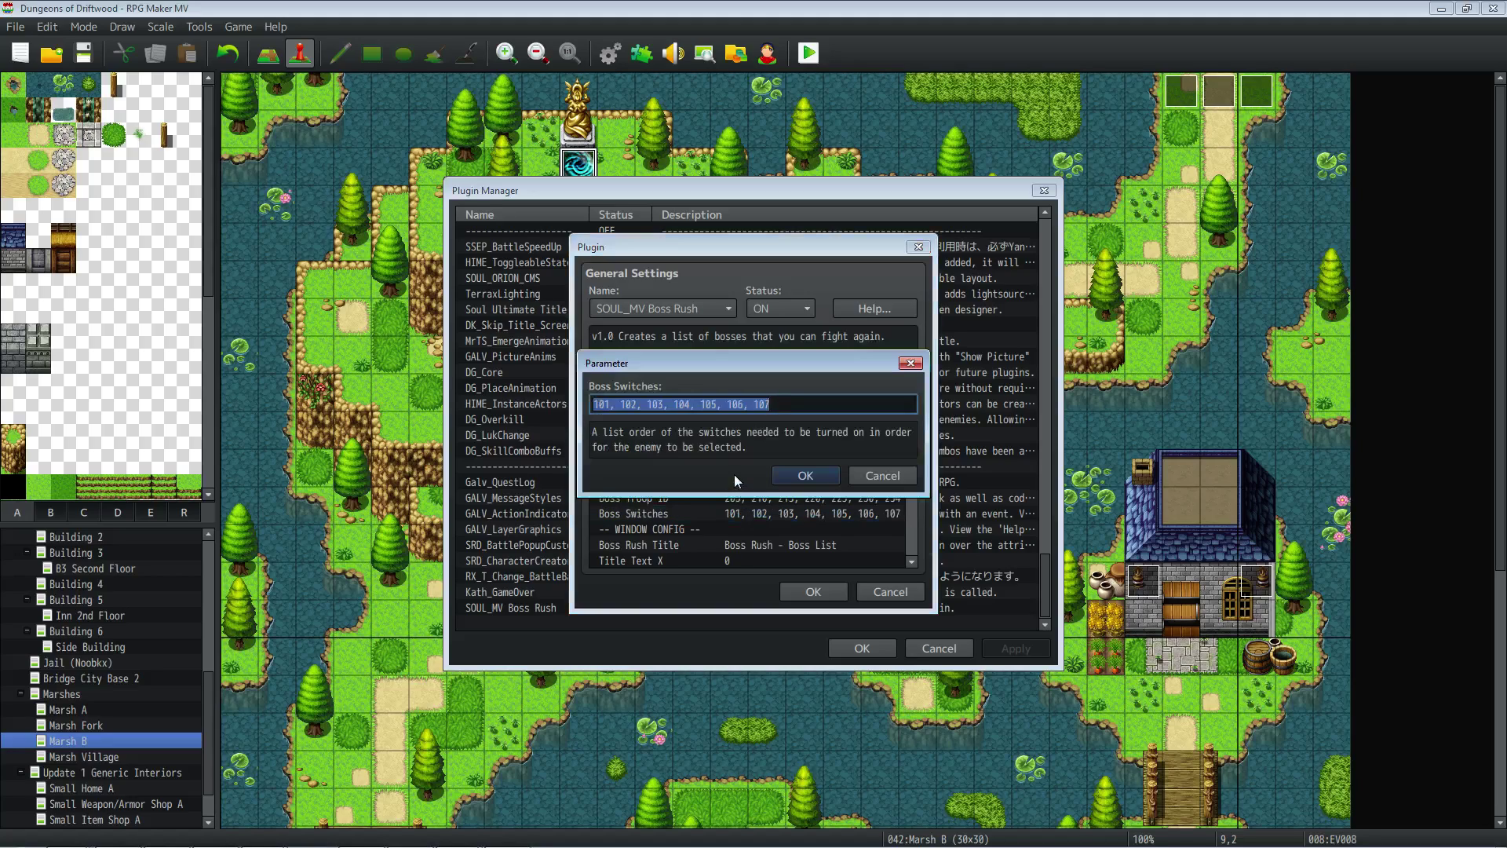